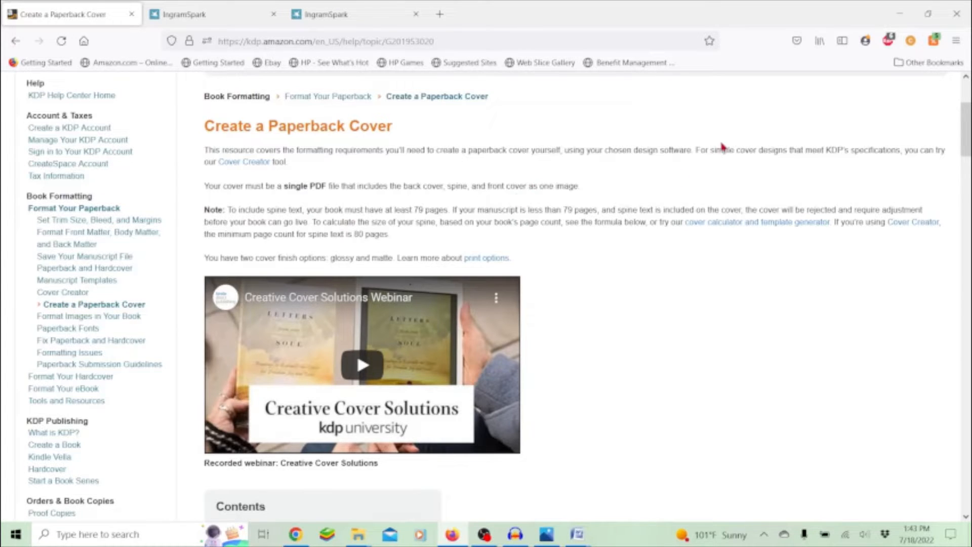
# Step: Open the cover calculator and template generator linked in the help page's section on setting the cover size
pyautogui.scroll(3, 722, 146)
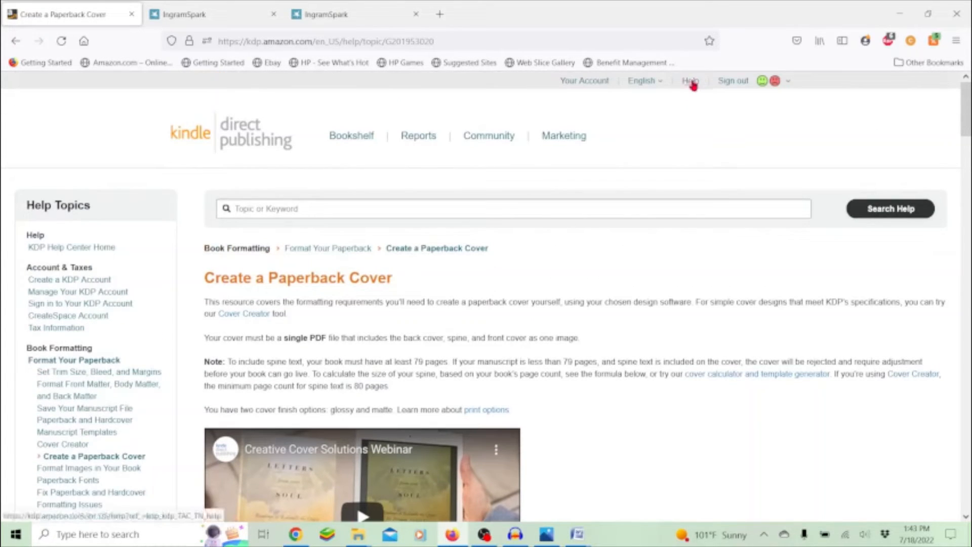
pyautogui.scroll(-2, 713, 285)
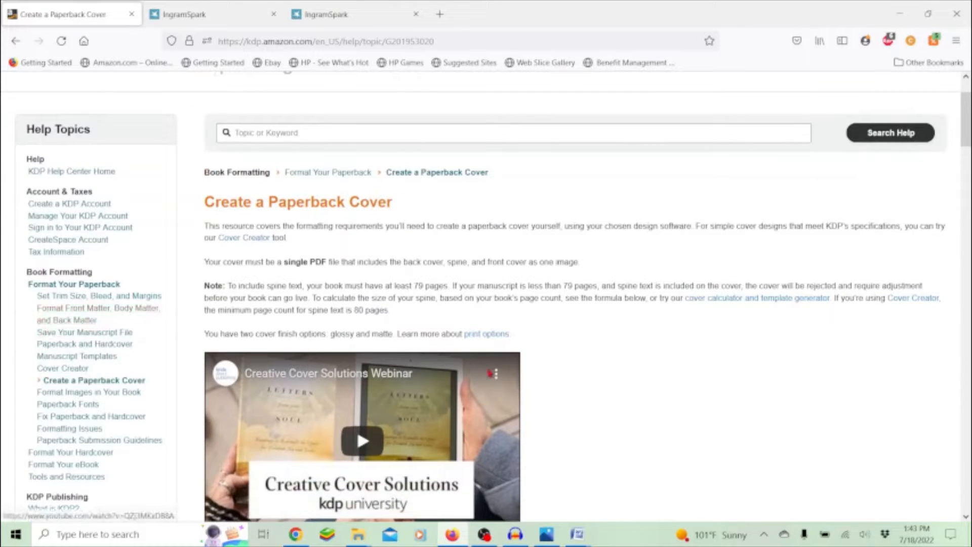
pyautogui.scroll(-9, 661, 405)
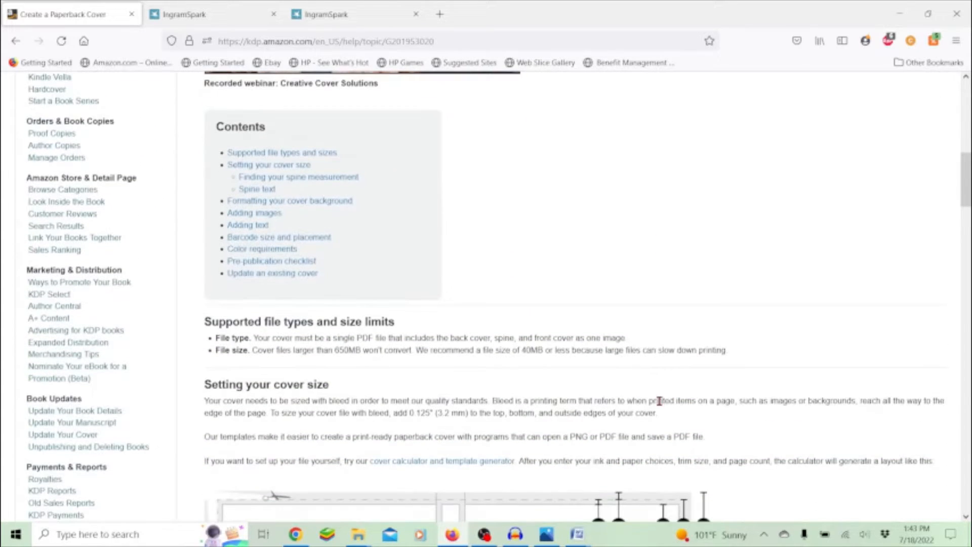
pyautogui.scroll(-6, 659, 401)
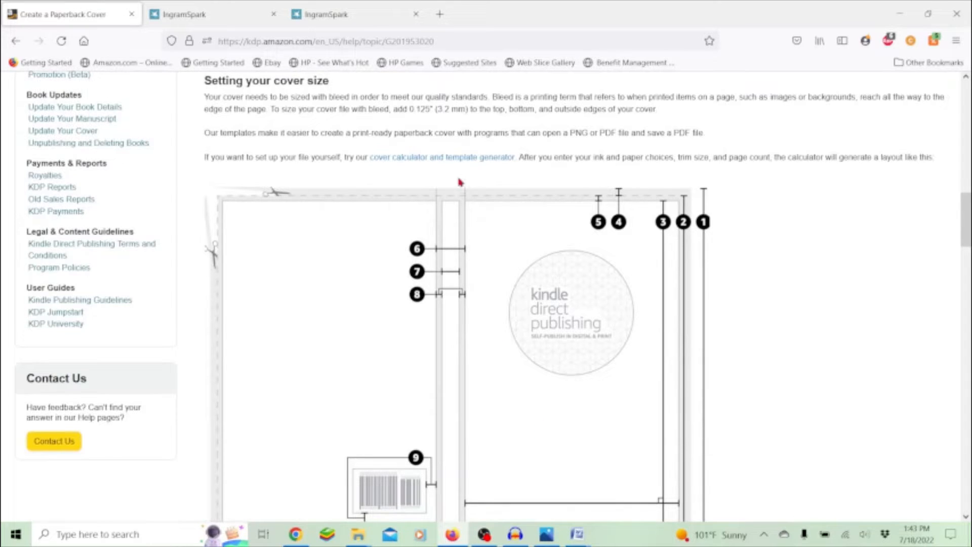
pyautogui.click(457, 161)
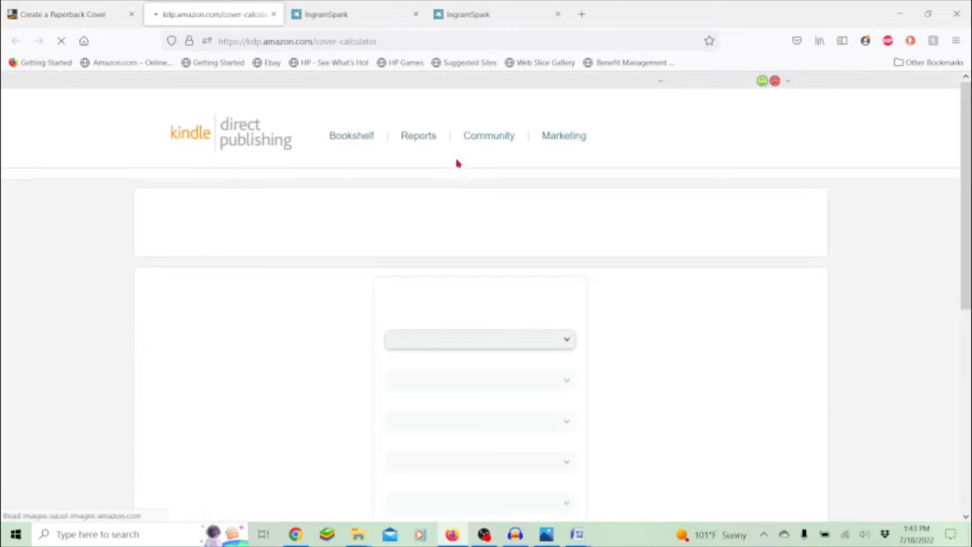
# Step: Set the book to Paperback binding, Standard color interior, White paper and Left to Right page-turn direction
pyautogui.scroll(-3, 636, 273)
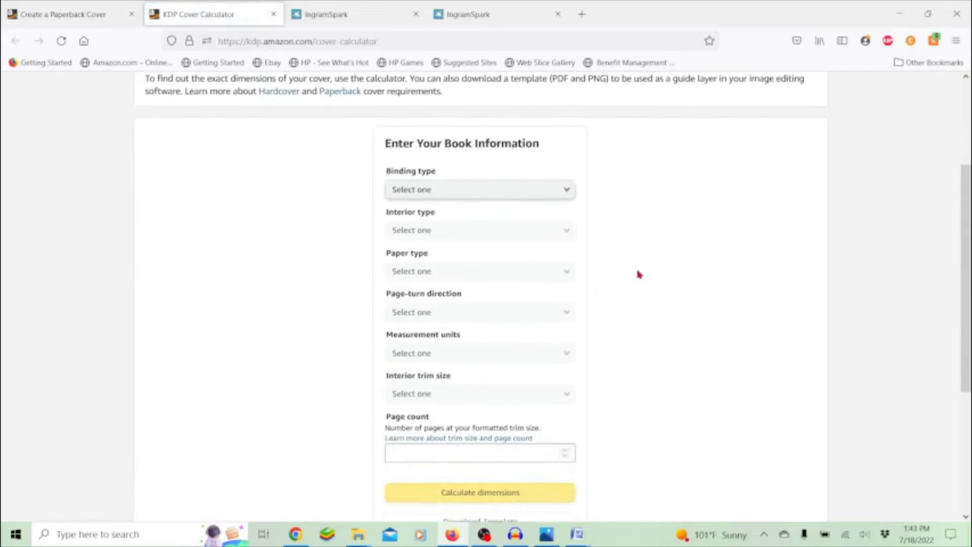
pyautogui.click(561, 188)
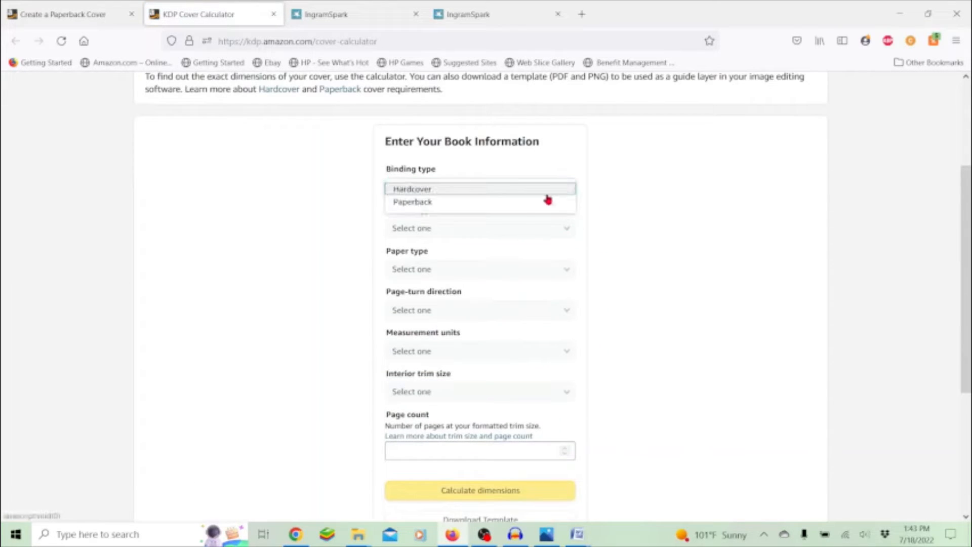
pyautogui.click(490, 202)
pyautogui.click(472, 232)
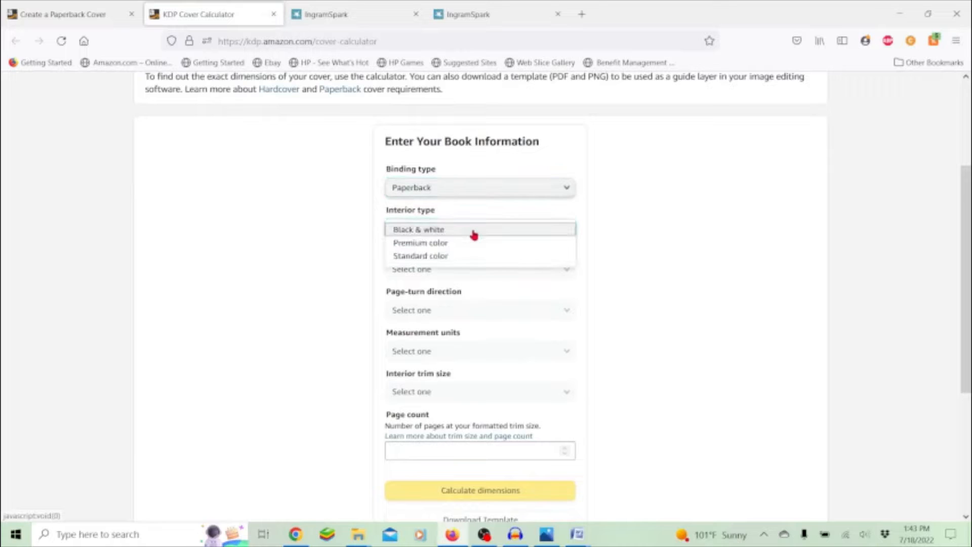
pyautogui.click(456, 255)
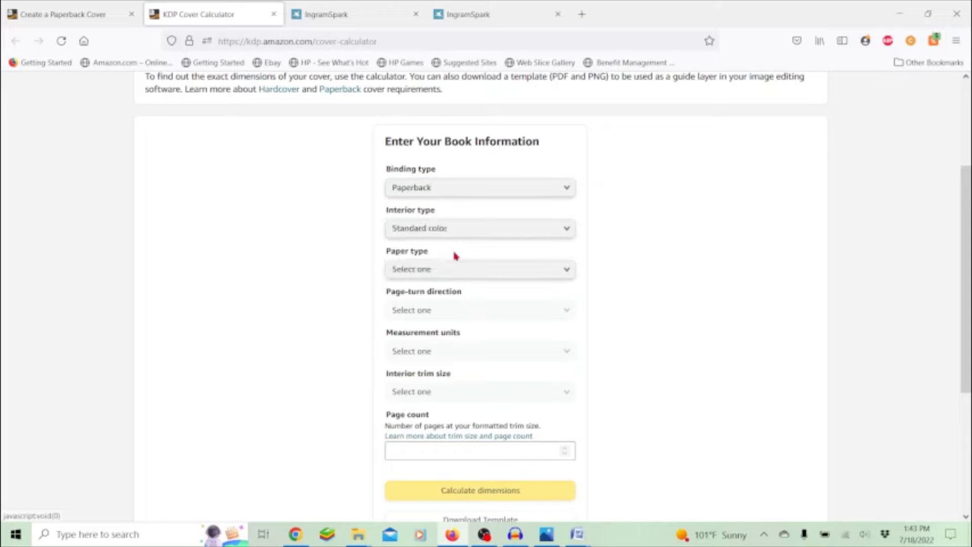
pyautogui.click(452, 278)
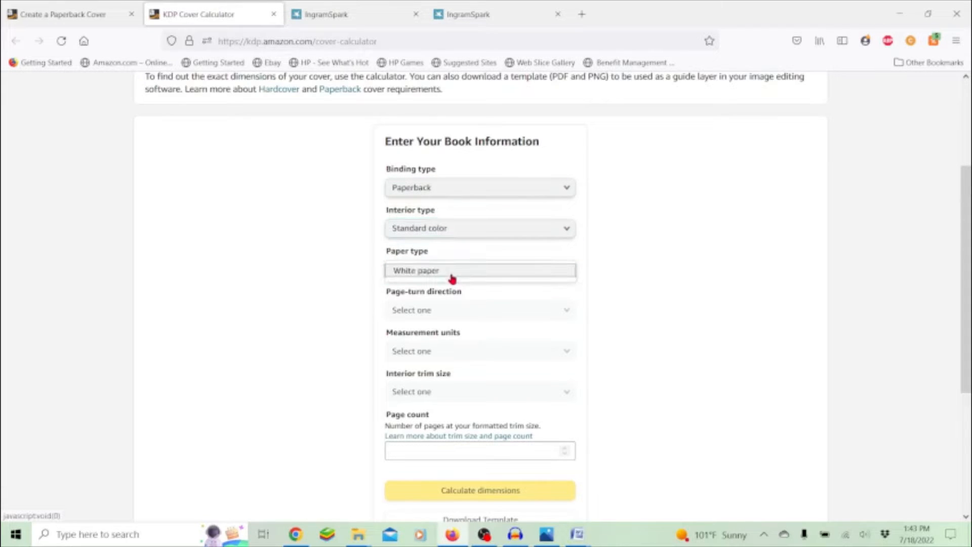
pyautogui.click(449, 311)
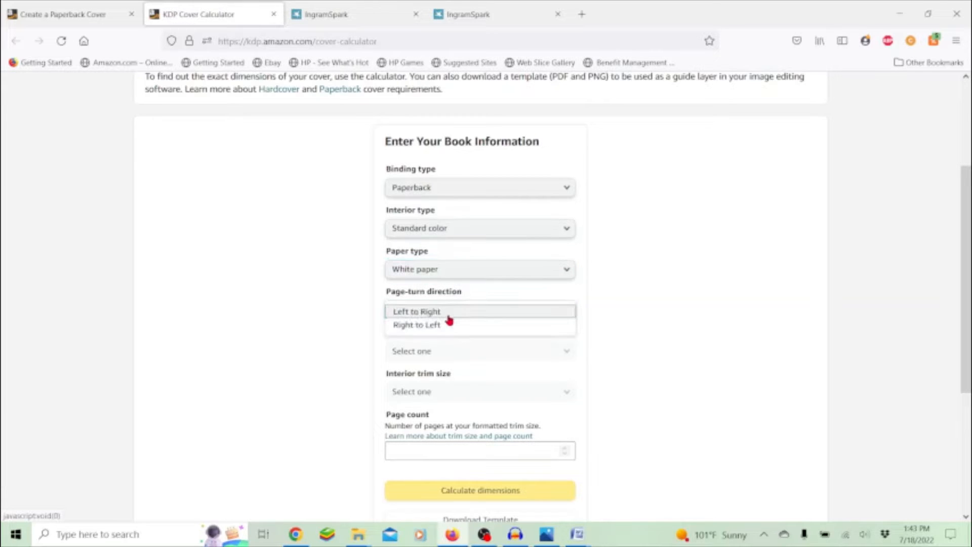
pyautogui.click(449, 314)
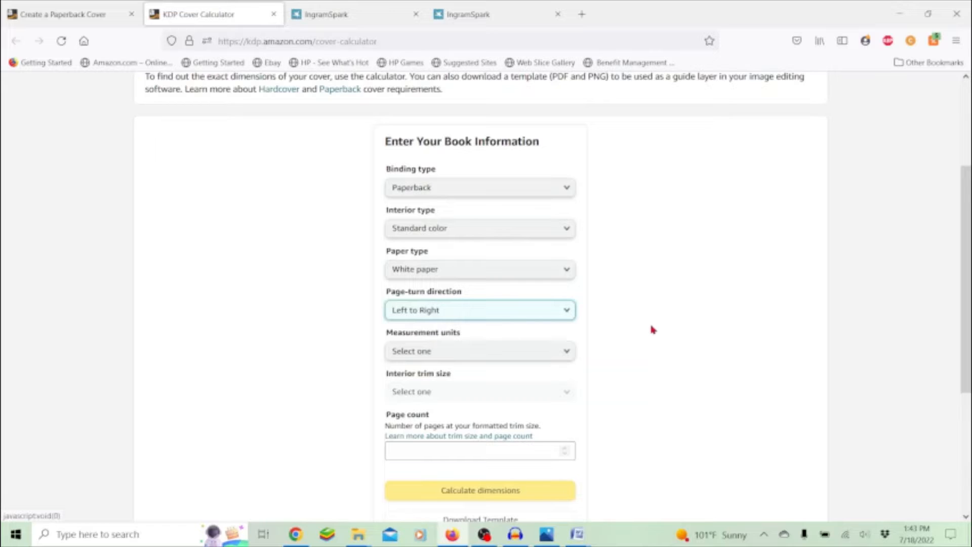
# Step: Set the measurement units to Inches and the interior trim size to 8 x 10 in
pyautogui.scroll(-3, 652, 330)
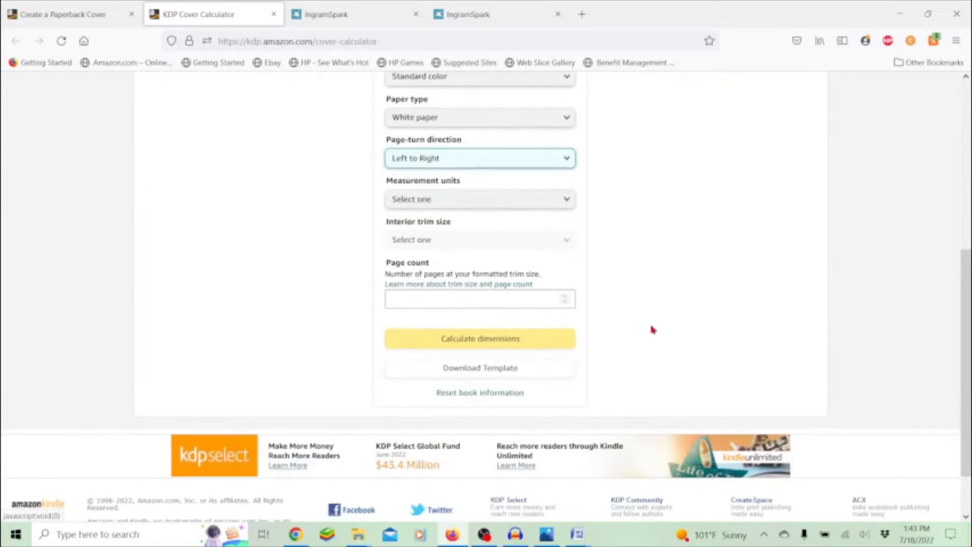
pyautogui.click(544, 201)
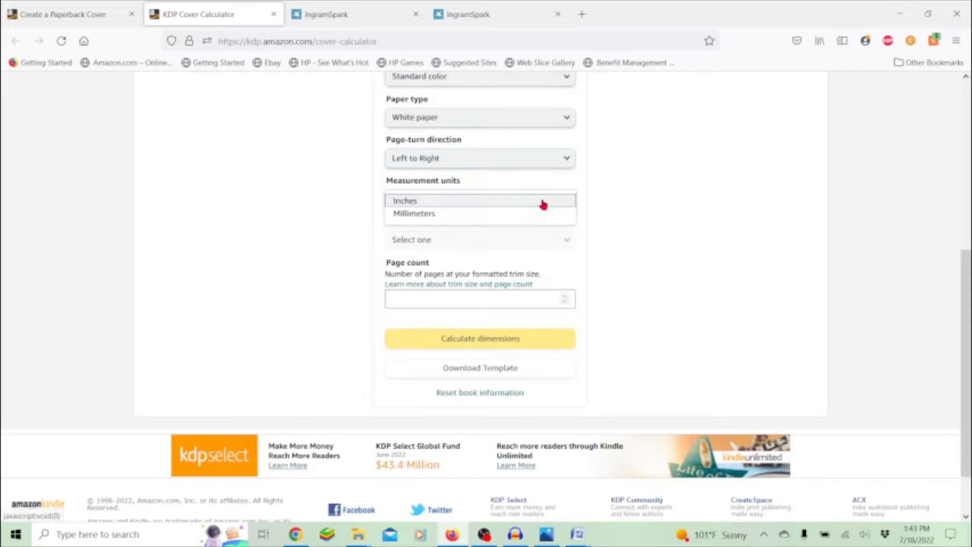
pyautogui.click(543, 202)
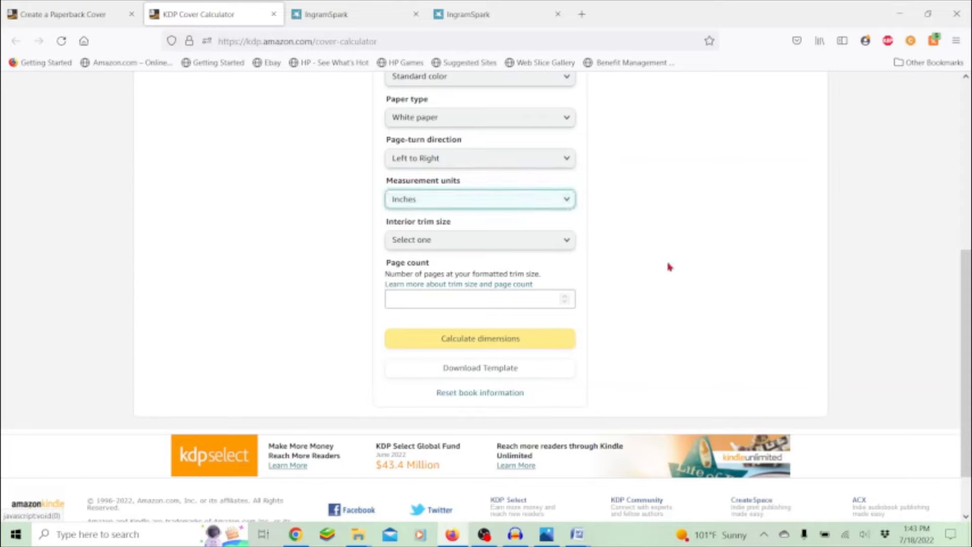
pyautogui.click(556, 247)
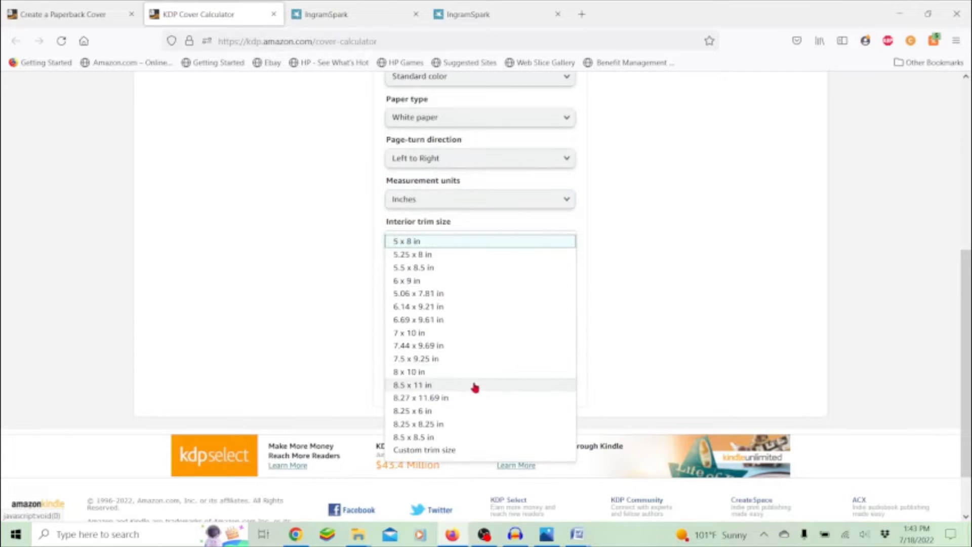
pyautogui.click(403, 373)
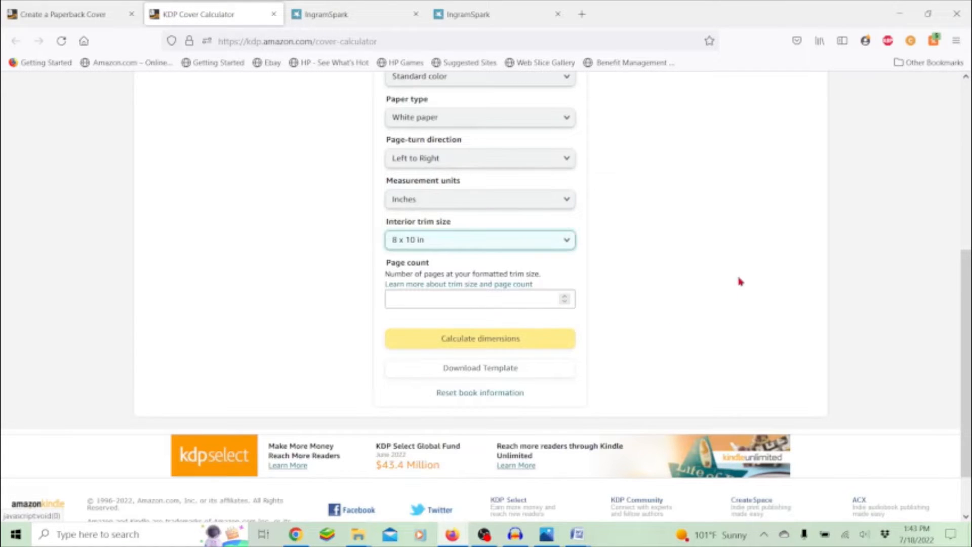
# Step: Enter a page count of 40 and calculate the cover dimensions
pyautogui.click(568, 296)
pyautogui.click(569, 297)
pyautogui.click(568, 298)
pyautogui.click(569, 298)
pyautogui.click(569, 298)
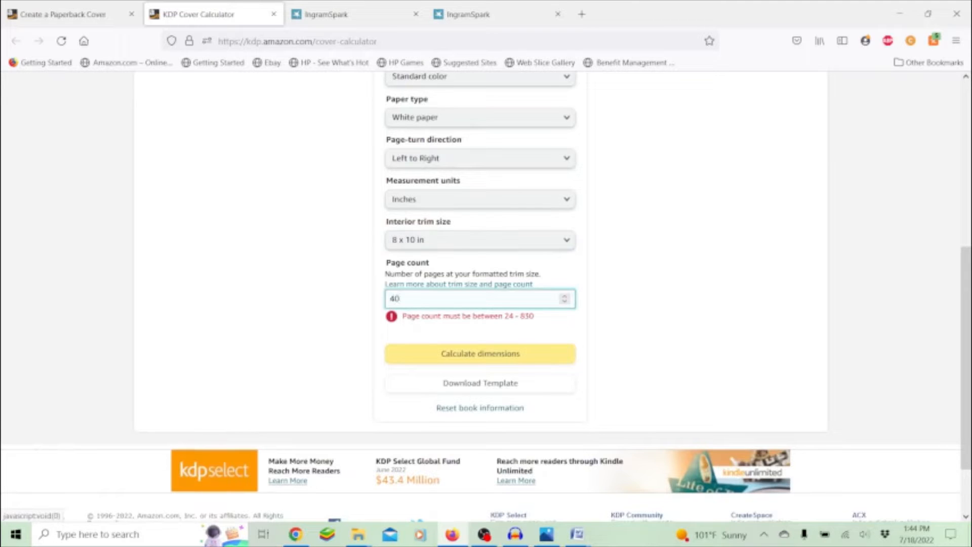
pyautogui.click(615, 331)
pyautogui.click(506, 339)
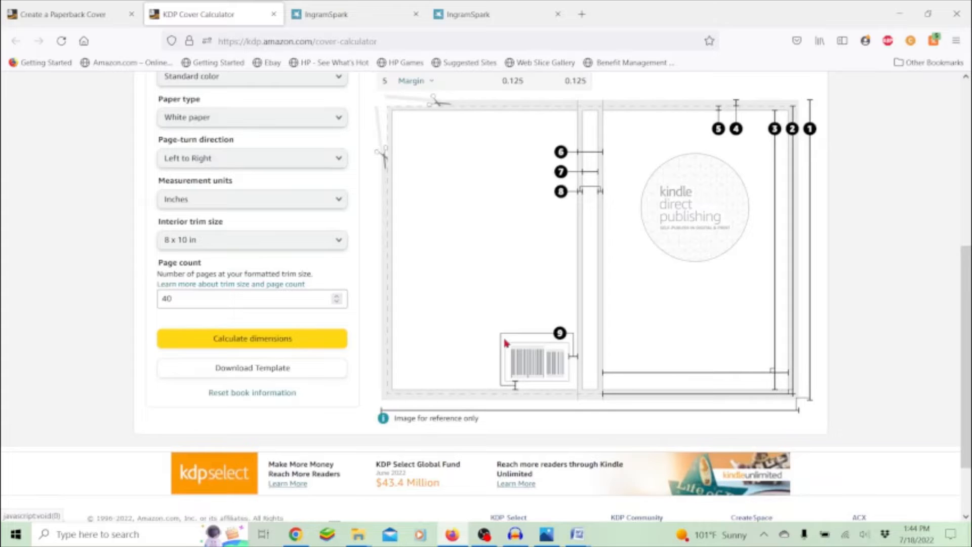
# Step: Download the cover template for these book settings and open the downloaded zip archive in File Explorer
pyautogui.scroll(3, 743, 240)
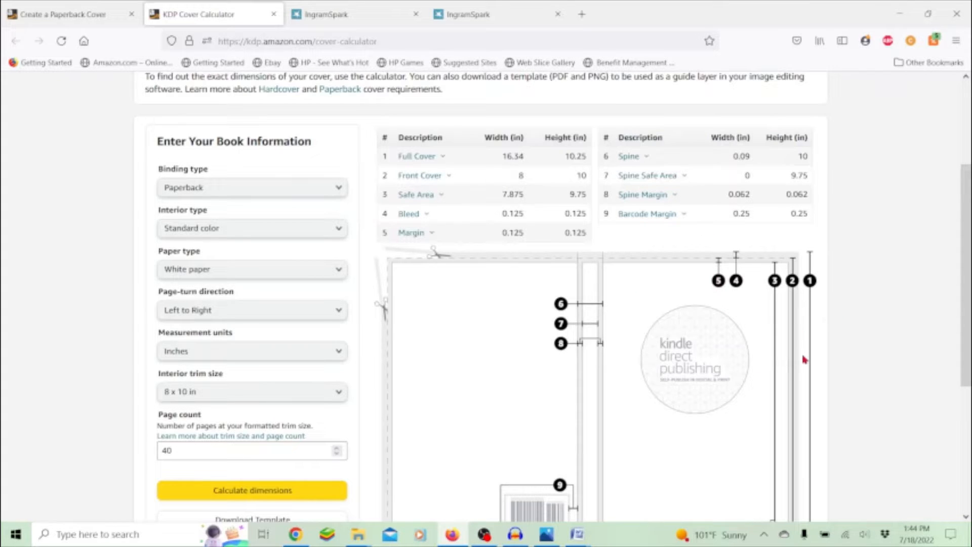
pyautogui.scroll(-5, 805, 360)
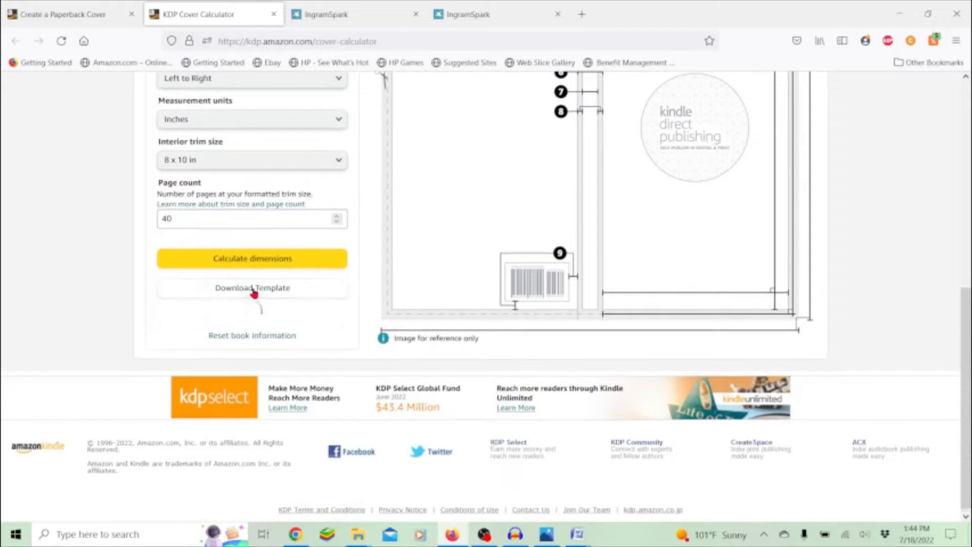
pyautogui.click(272, 294)
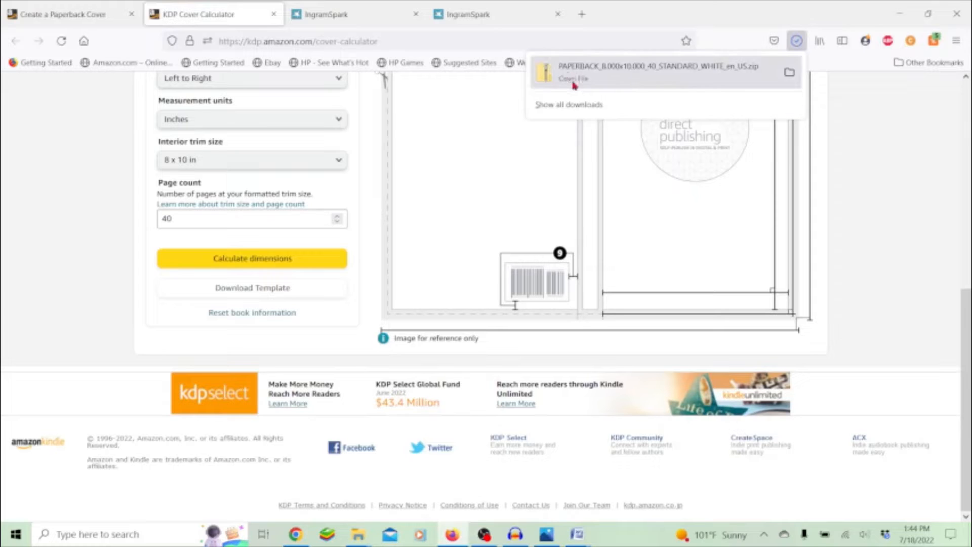
pyautogui.click(574, 84)
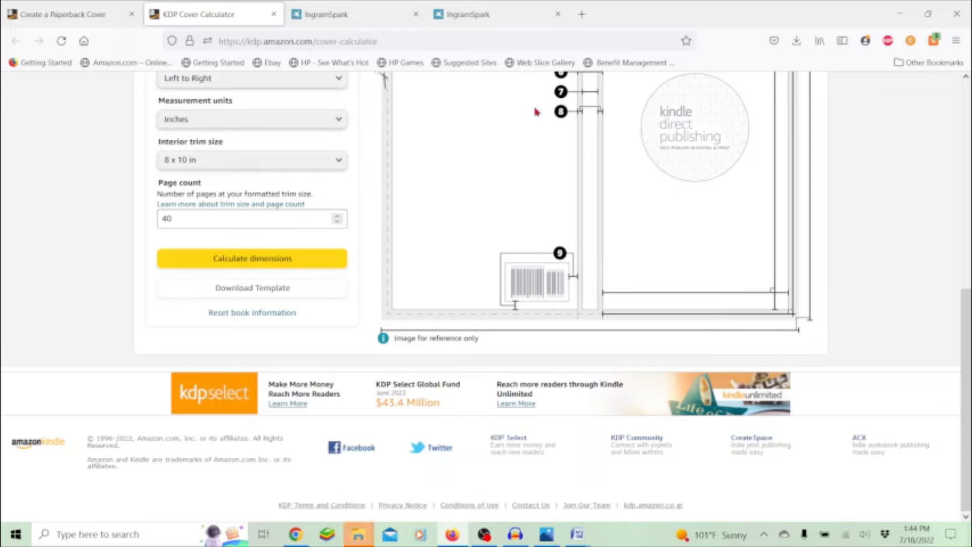
pyautogui.moveTo(357, 534)
pyautogui.click(486, 473)
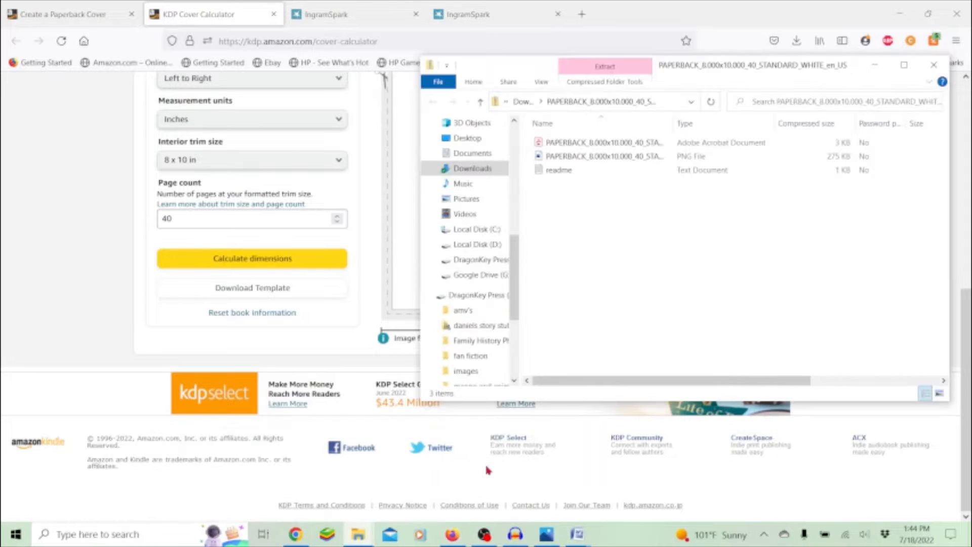
# Step: Copy the PDF template out of the zip archive into the Downloads folder
pyautogui.rightClick(568, 144)
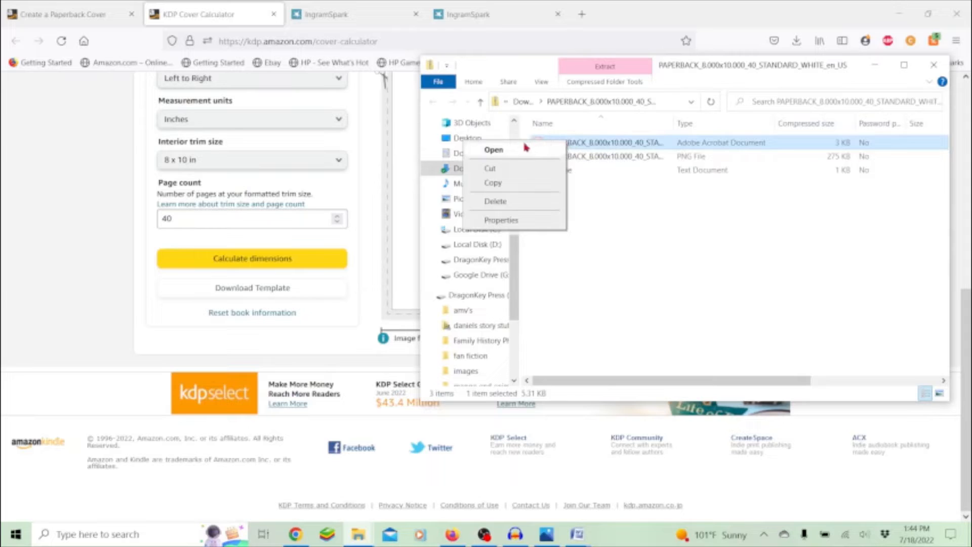
pyautogui.click(498, 183)
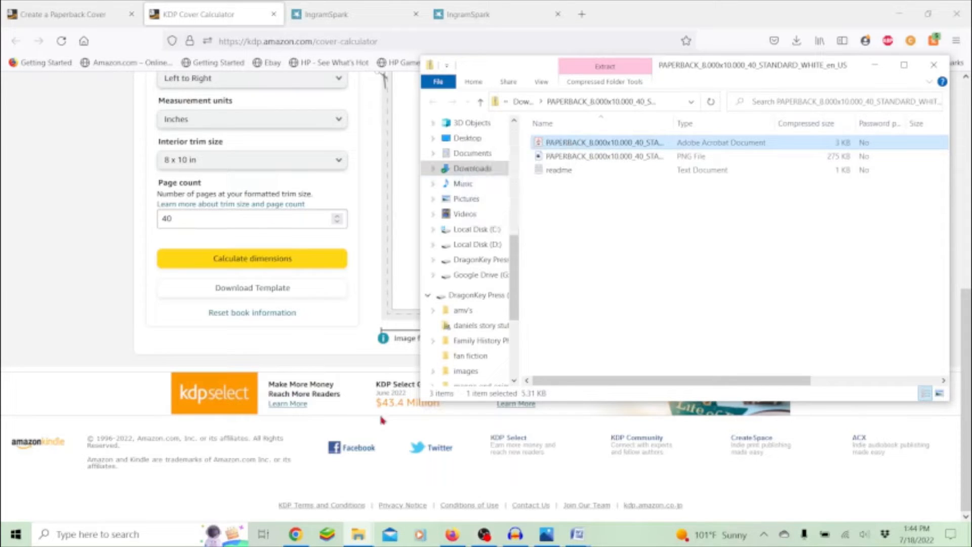
pyautogui.click(352, 543)
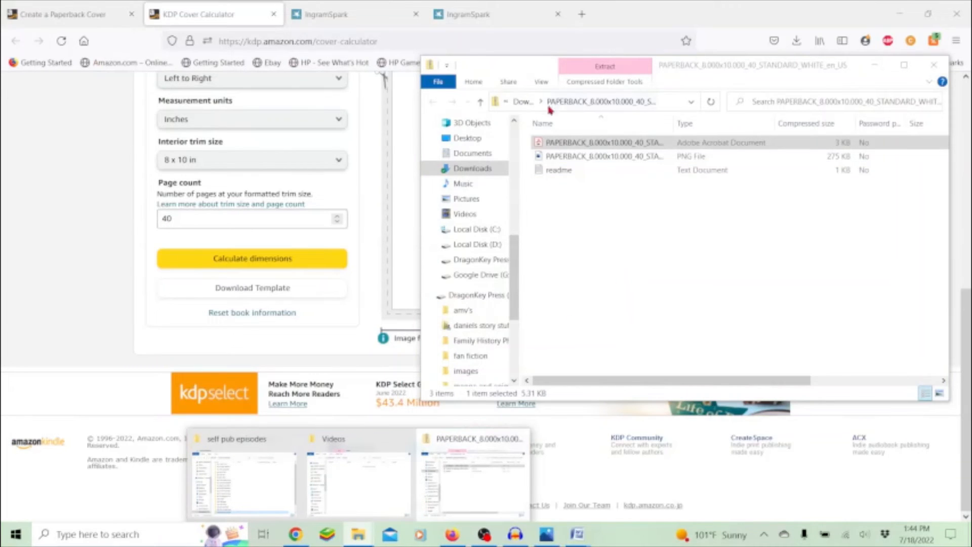
pyautogui.click(524, 101)
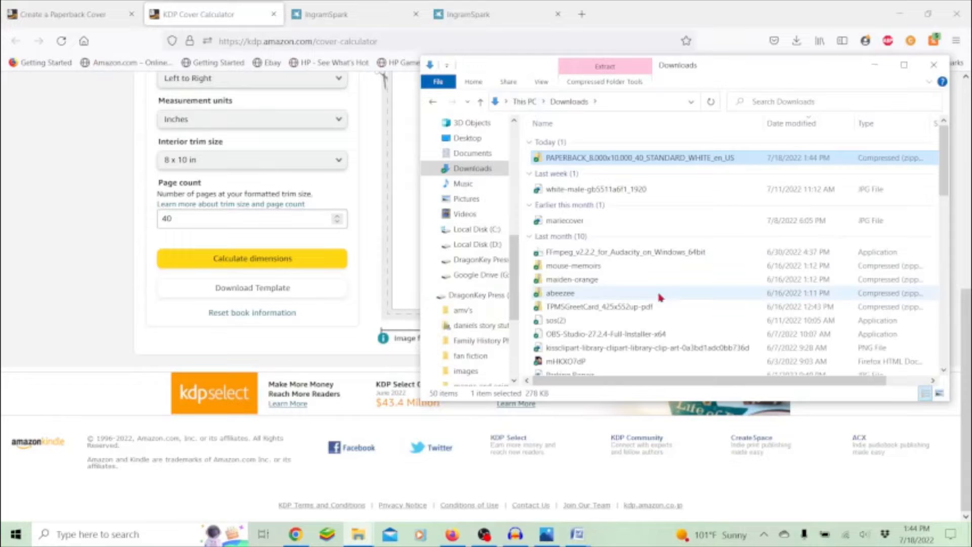
pyautogui.rightClick(684, 201)
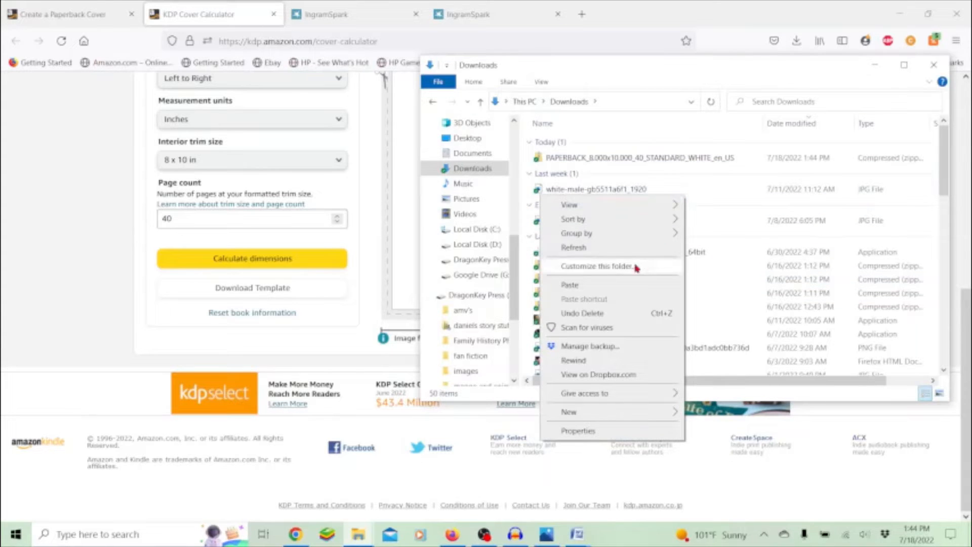
pyautogui.click(602, 286)
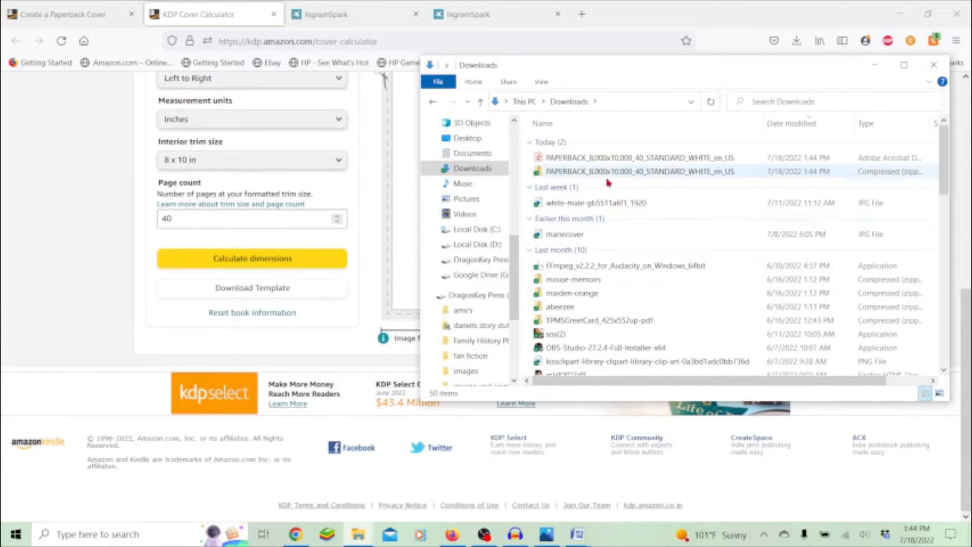
# Step: Open the extracted PDF template in Adobe Photoshop CS5, importing its page with the offered import settings
pyautogui.click(599, 158)
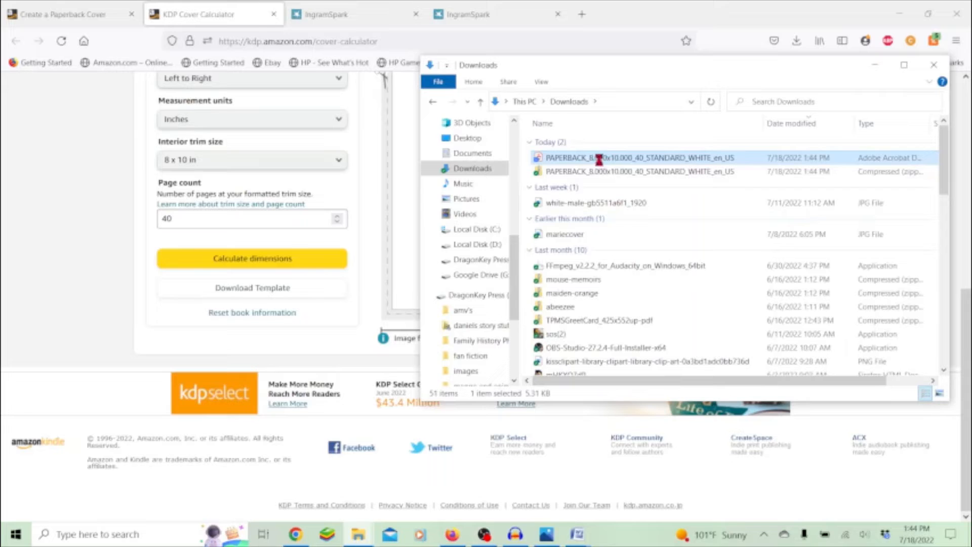
pyautogui.rightClick(599, 158)
pyautogui.moveTo(493, 388)
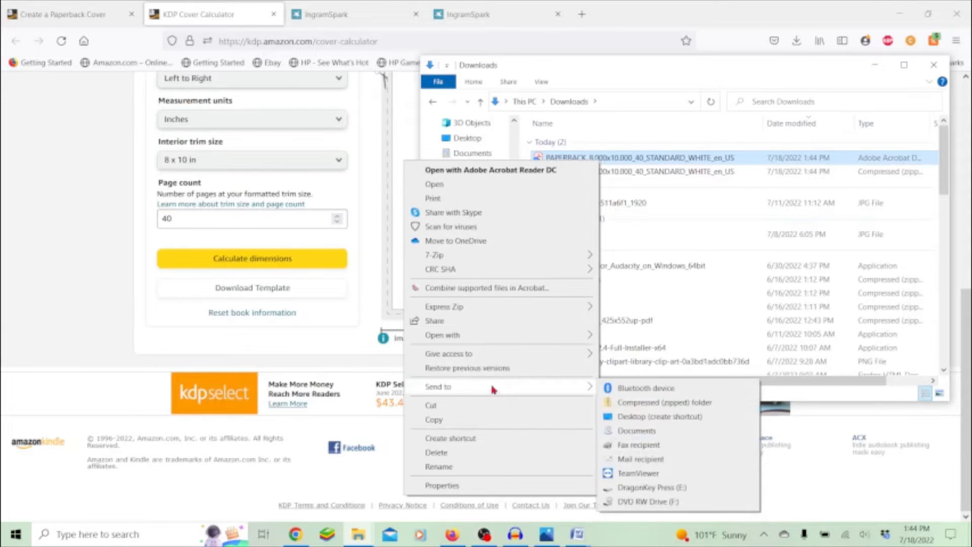
pyautogui.moveTo(484, 340)
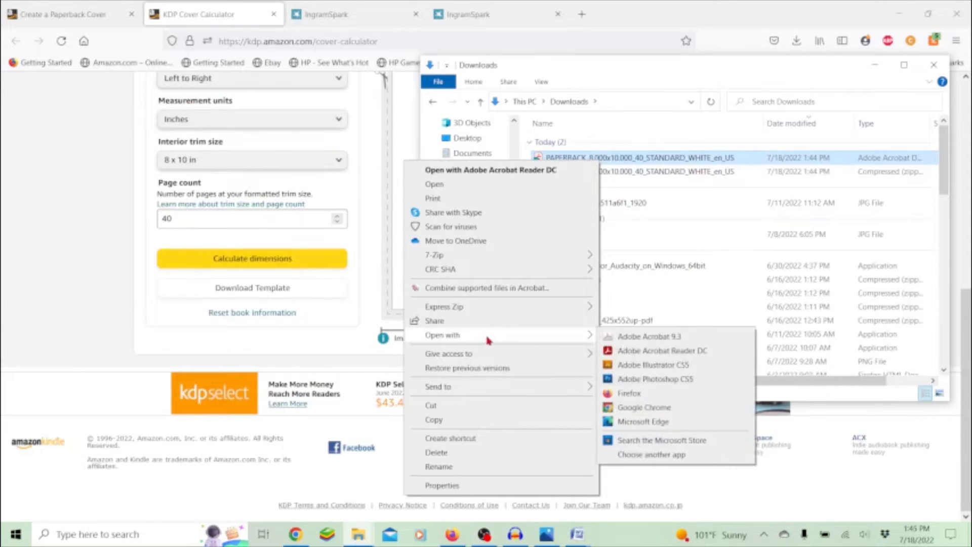
pyautogui.click(659, 385)
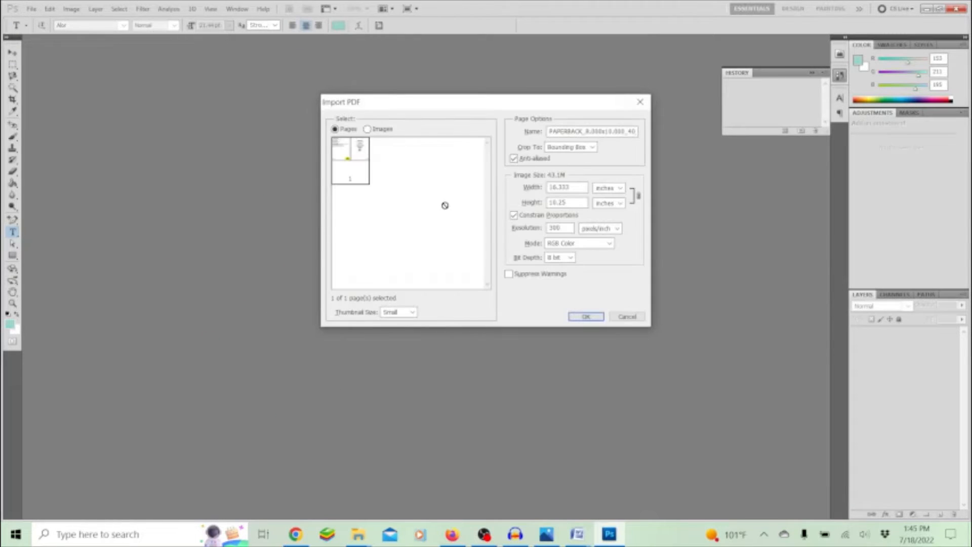
pyautogui.click(586, 316)
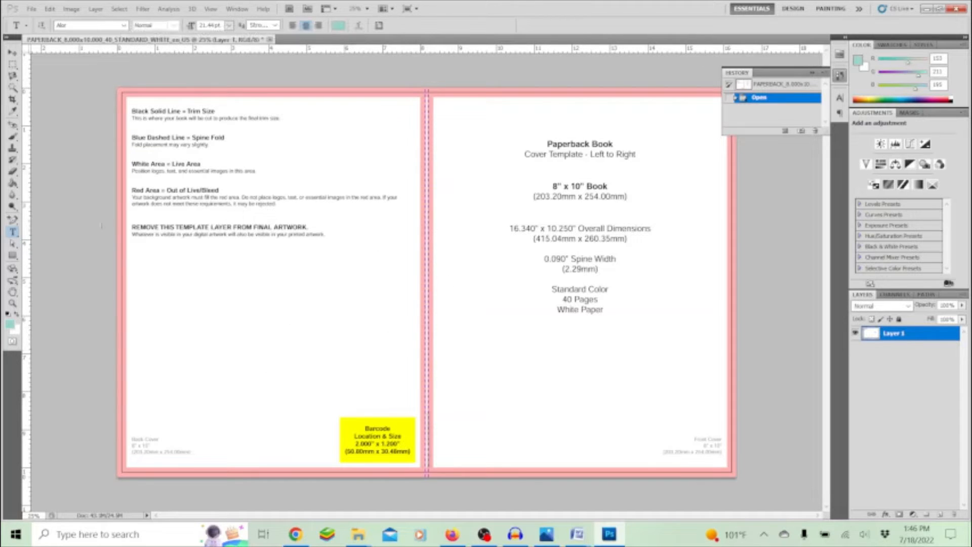
# Step: Place vertical guides on the outer trim lines of the back cover and the front cover
pyautogui.click(12, 52)
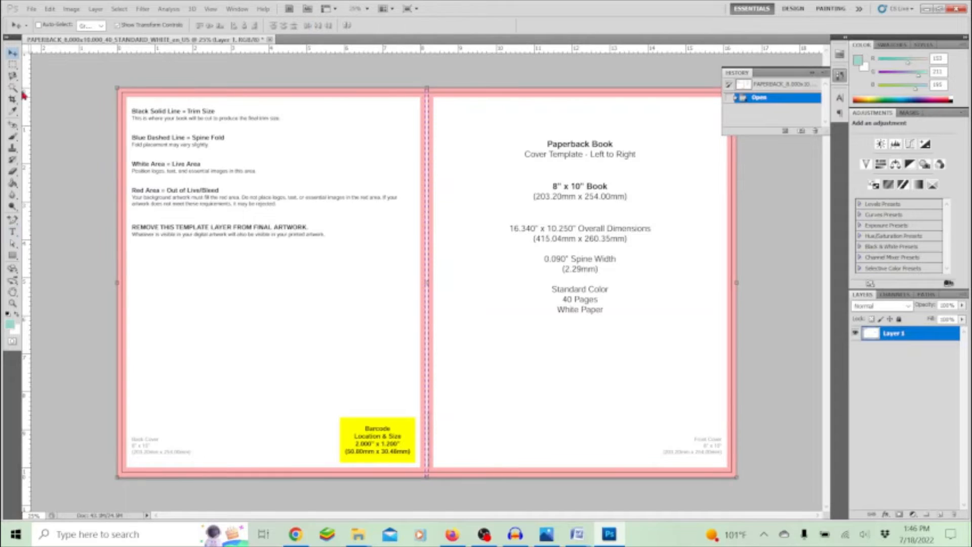
pyautogui.moveTo(26, 89); pyautogui.dragTo(122, 116)
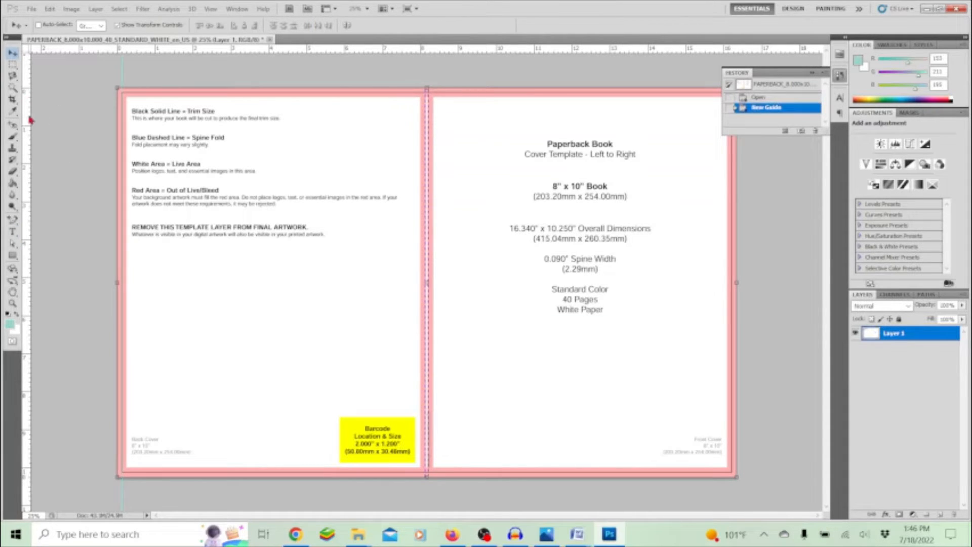
pyautogui.moveTo(26, 120); pyautogui.dragTo(732, 190)
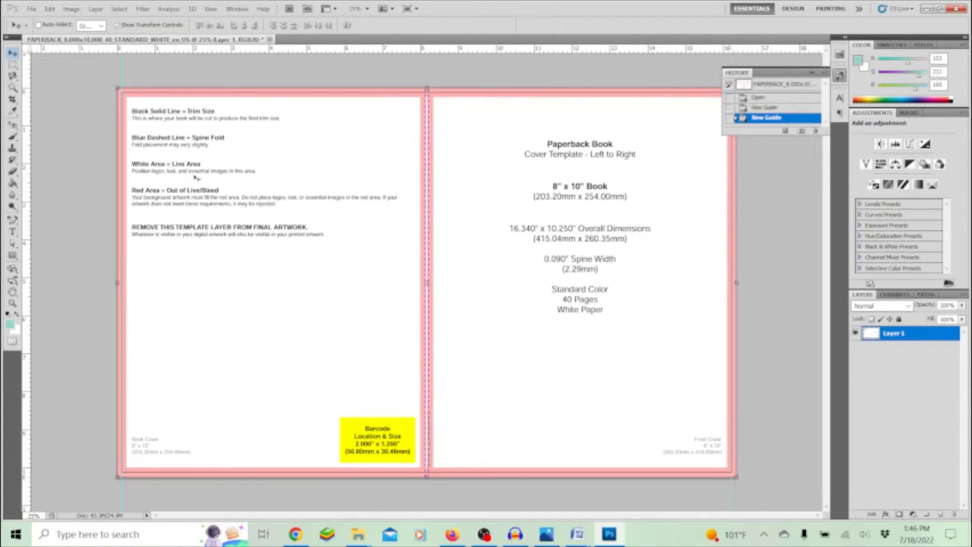
# Step: Place vertical guides along the spine's fold lines and the edges of its red out-of-live zone
pyautogui.click(12, 303)
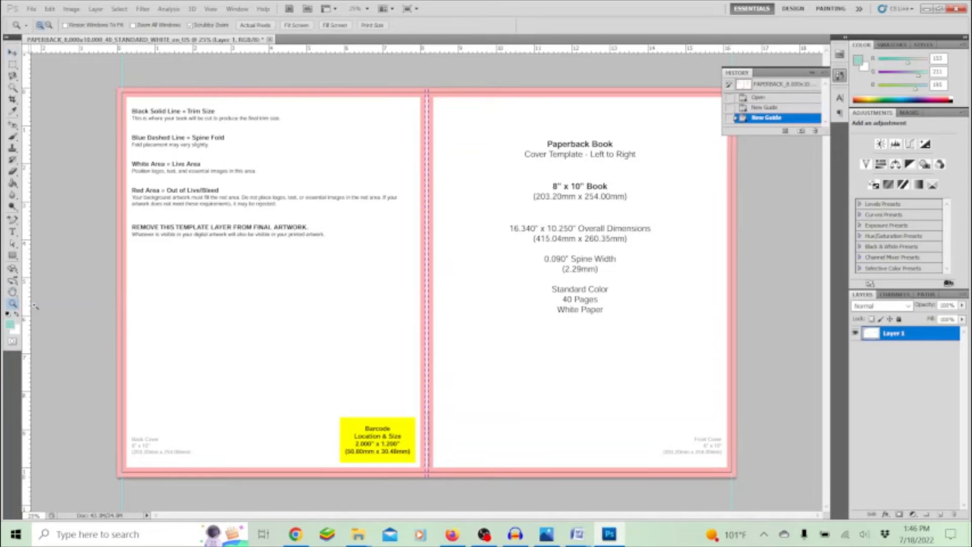
pyautogui.click(445, 241)
pyautogui.click(13, 52)
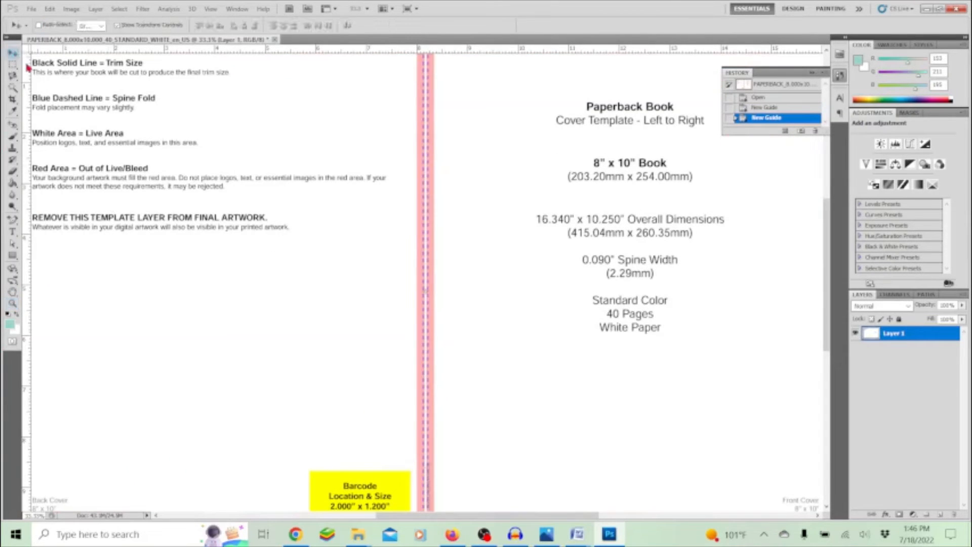
pyautogui.moveTo(28, 68); pyautogui.dragTo(418, 71)
pyautogui.moveTo(26, 90); pyautogui.dragTo(422, 147)
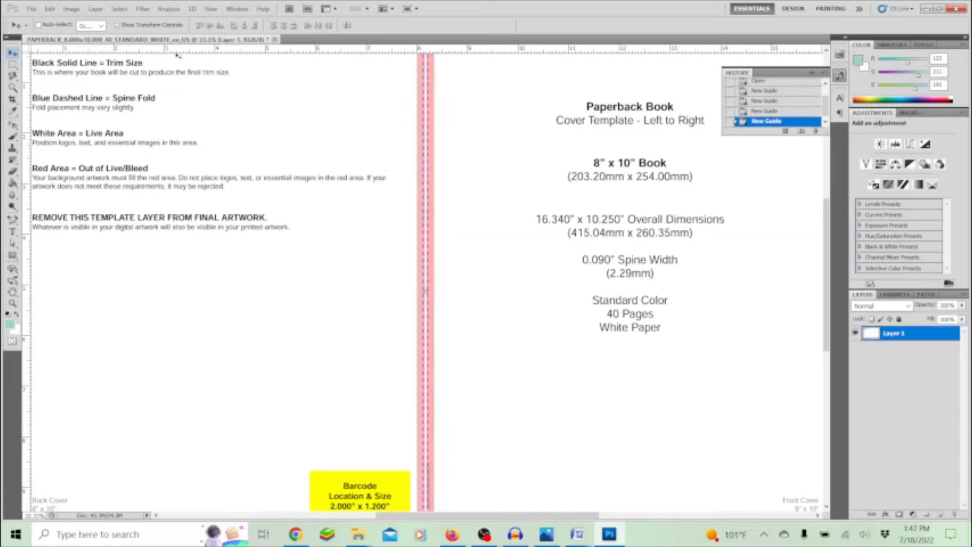
pyautogui.moveTo(28, 106); pyautogui.dragTo(424, 143)
# Step: Place horizontal guides on the template's upper live-area edge and upper trim line
pyautogui.scroll(2, 201, 260)
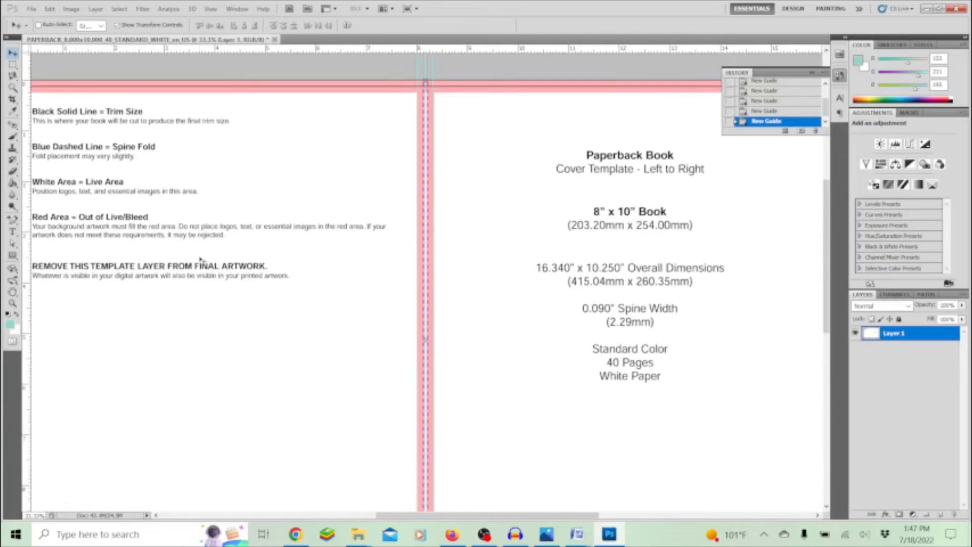
pyautogui.scroll(2, 200, 259)
pyautogui.moveTo(154, 53); pyautogui.dragTo(152, 133)
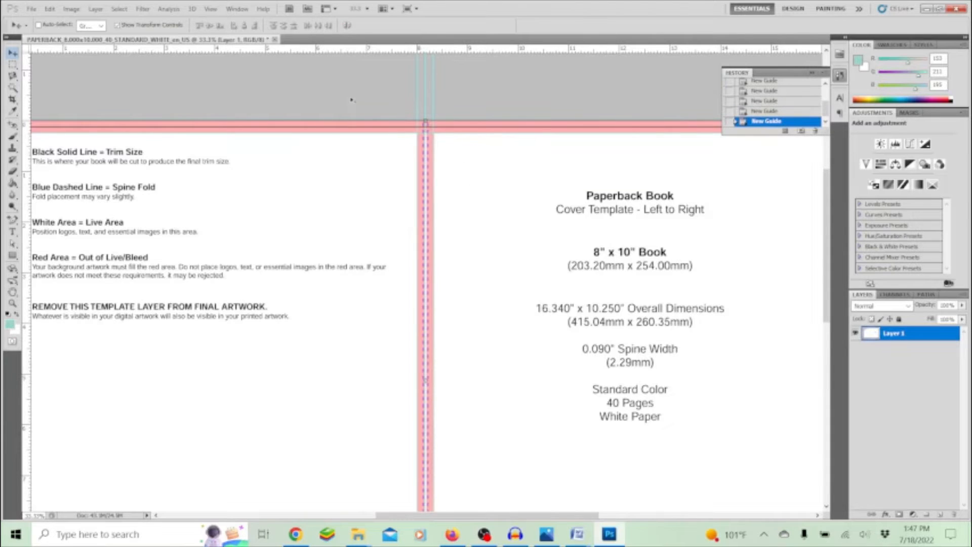
pyautogui.moveTo(339, 55); pyautogui.dragTo(329, 126)
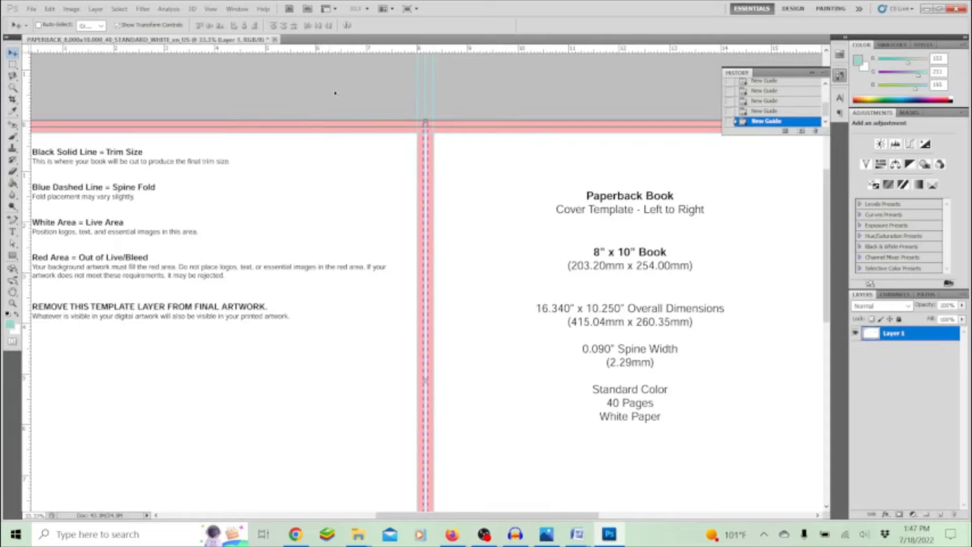
# Step: Place horizontal guides on the template's lower live-area edge and lower trim line
pyautogui.scroll(-4, 342, 91)
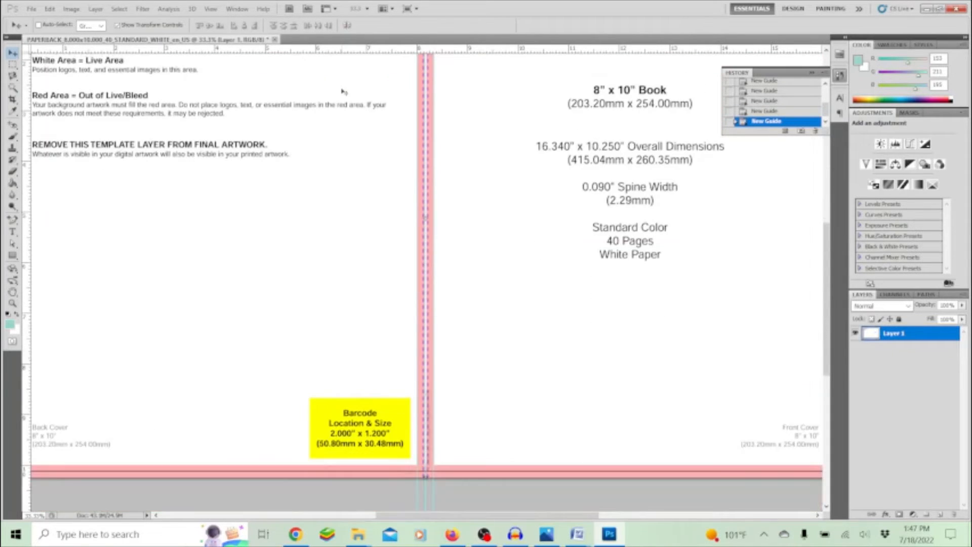
pyautogui.moveTo(350, 51); pyautogui.dragTo(332, 465)
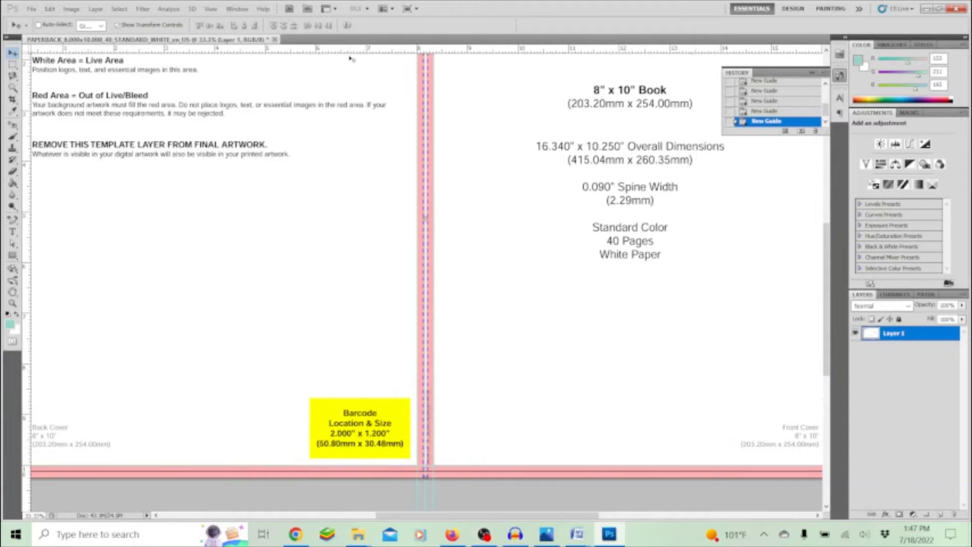
pyautogui.moveTo(352, 49); pyautogui.dragTo(335, 471)
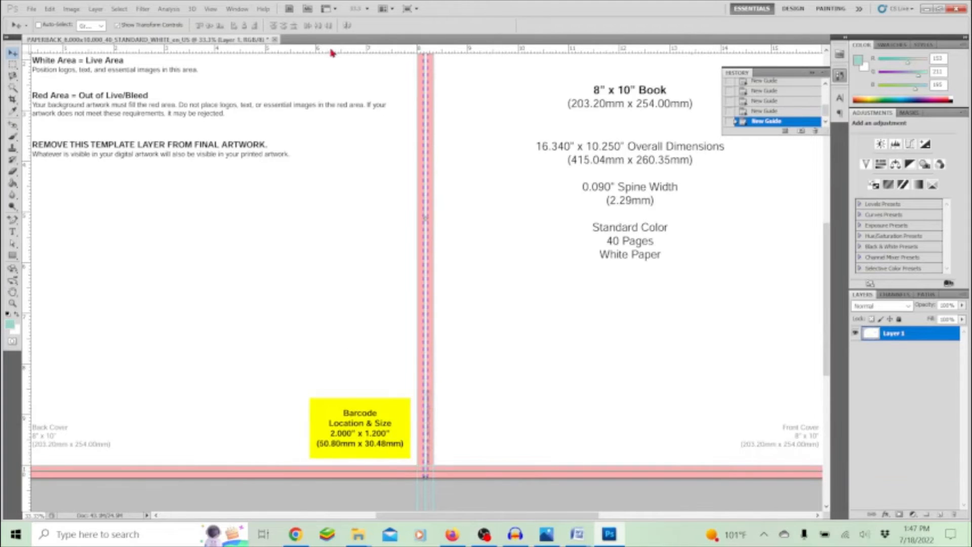
# Step: Frame the yellow barcode box with guides along all four of its edges
pyautogui.moveTo(331, 47); pyautogui.dragTo(348, 397)
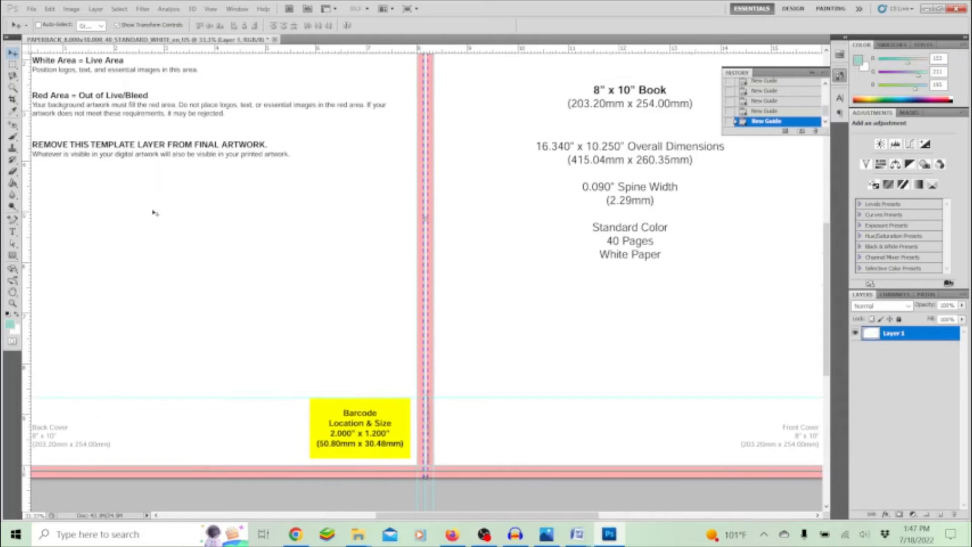
pyautogui.moveTo(265, 49); pyautogui.dragTo(304, 458)
pyautogui.moveTo(28, 421); pyautogui.dragTo(311, 449)
pyautogui.moveTo(29, 403); pyautogui.dragTo(411, 438)
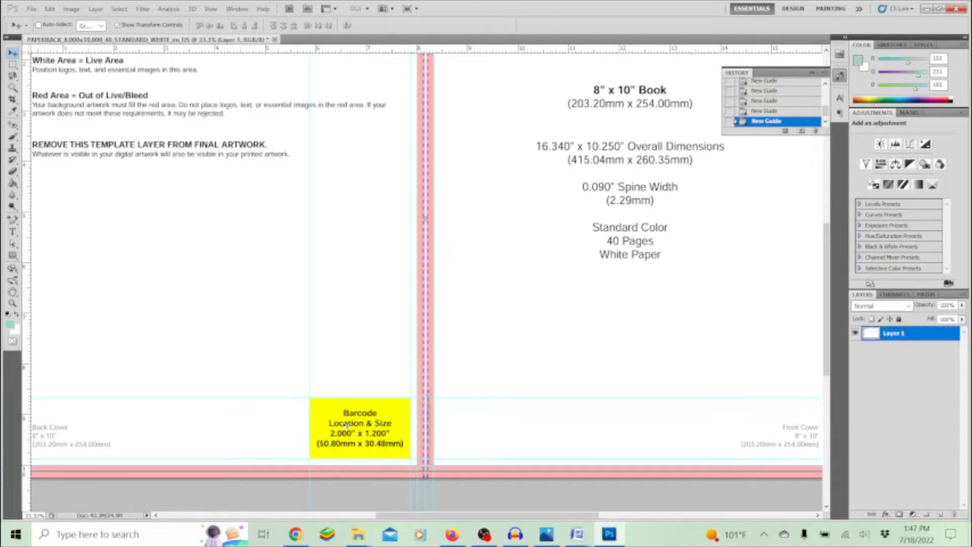
# Step: Add a vertical guide on the front cover's outer live-area edge and a horizontal guide on the lower edge of the white area
pyautogui.click(13, 305)
pyautogui.rightClick(148, 316)
pyautogui.click(174, 326)
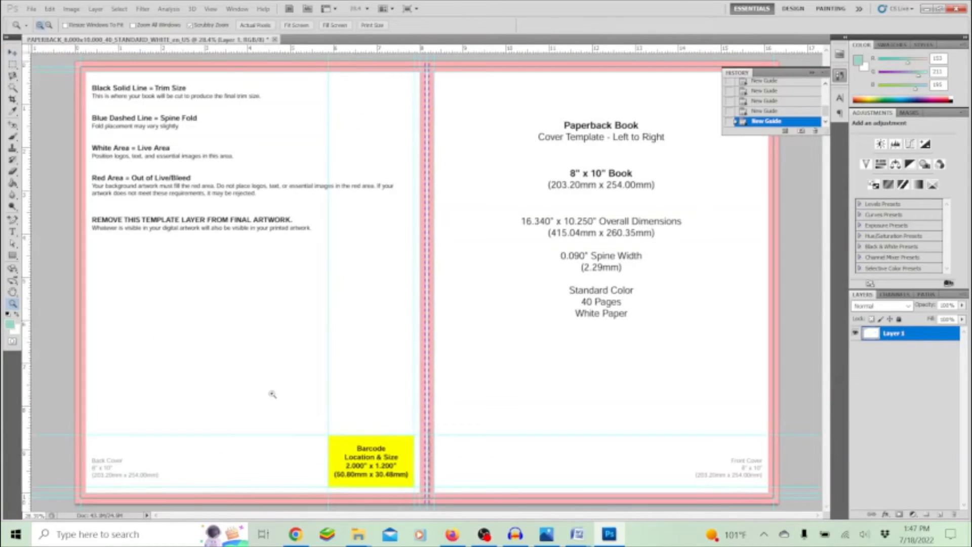
pyautogui.moveTo(27, 301); pyautogui.dragTo(769, 364)
pyautogui.moveTo(176, 52); pyautogui.dragTo(164, 494)
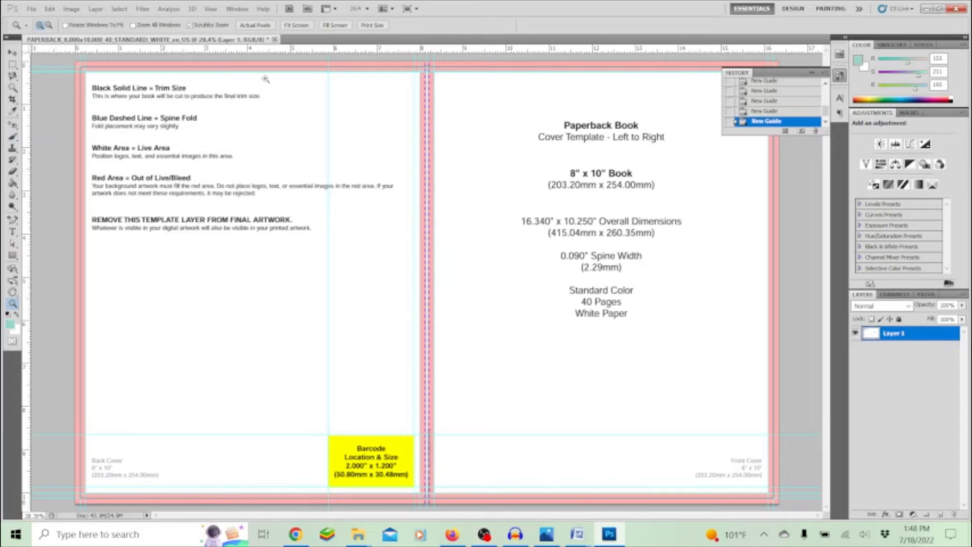
# Step: Open the recently used artwork file options for cover.psd
pyautogui.click(32, 9)
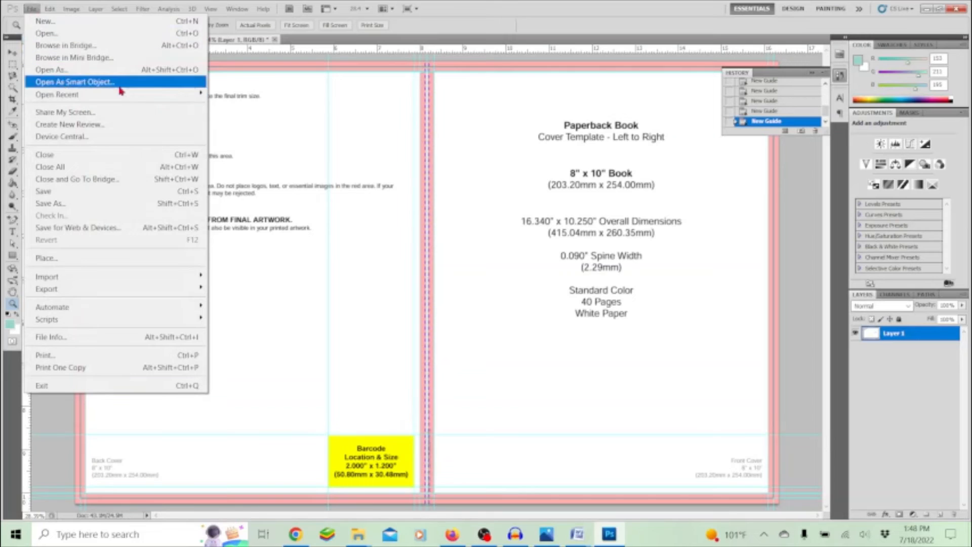
pyautogui.moveTo(121, 96)
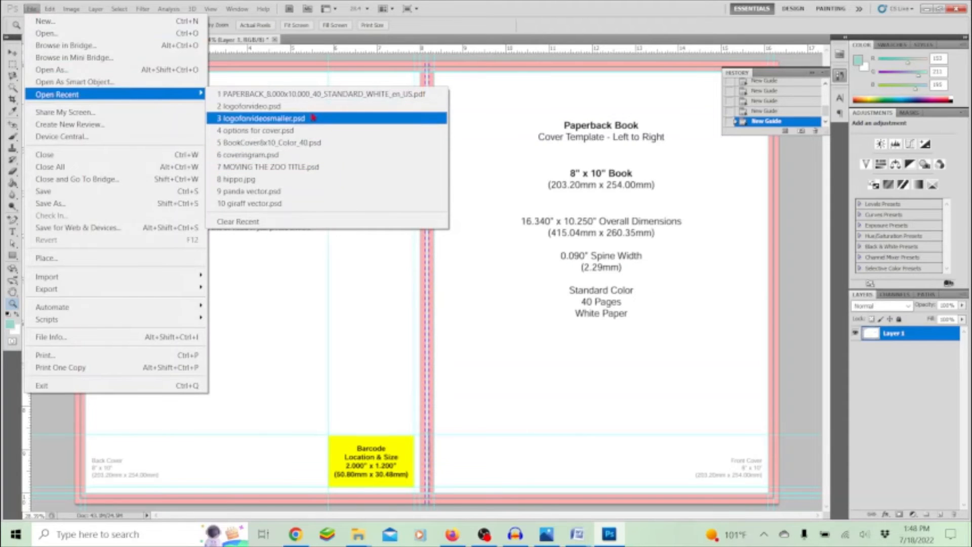
pyautogui.click(309, 131)
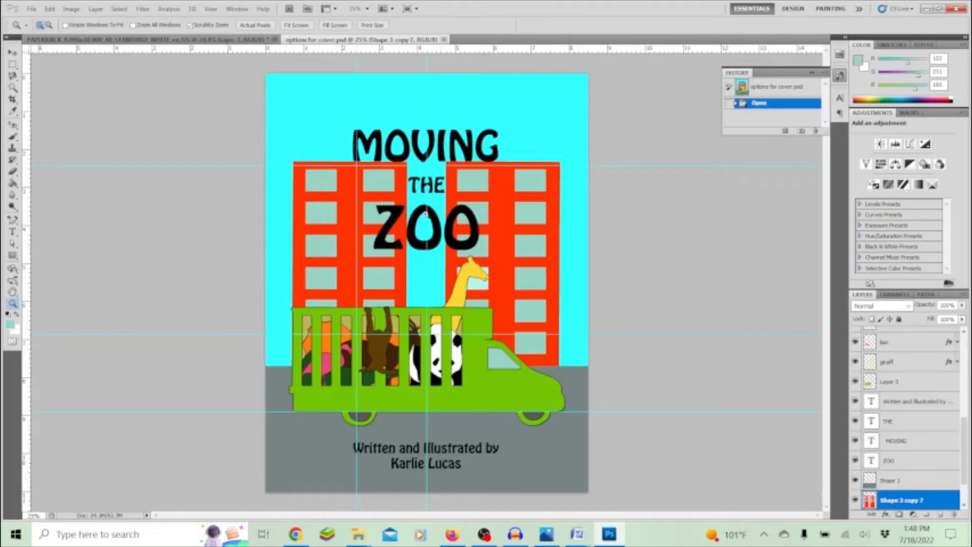
# Step: Copy the layers from Shape 3 copy 7 up to monkey into the cover template, undoing the trial move of the copied artwork
pyautogui.scroll(3, 909, 400)
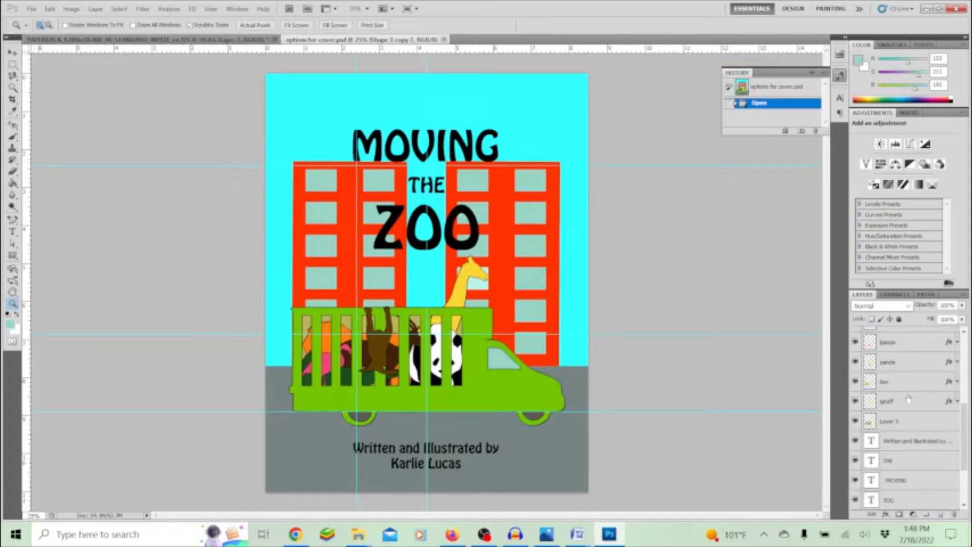
pyautogui.scroll(4, 909, 400)
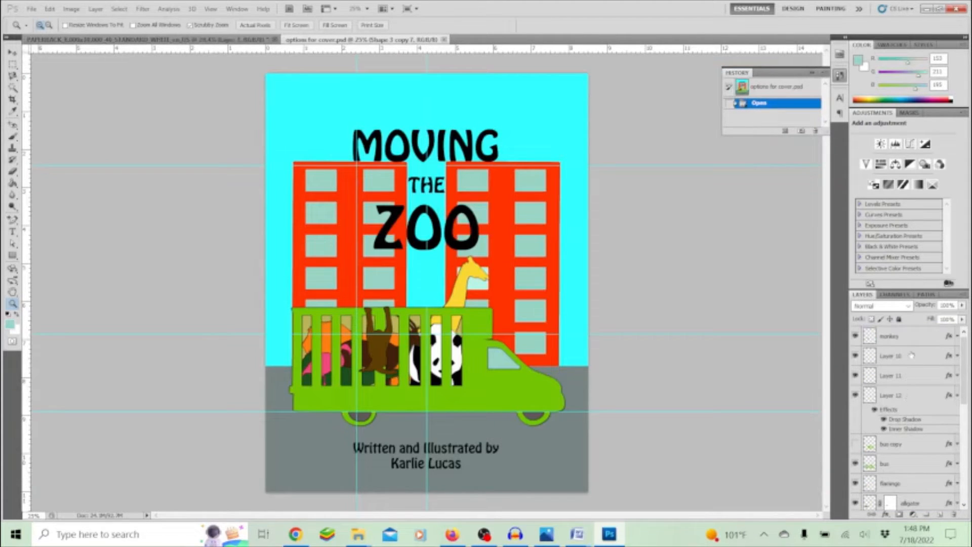
pyautogui.keyDown('shift'); pyautogui.click(910, 338); pyautogui.keyUp('shift')
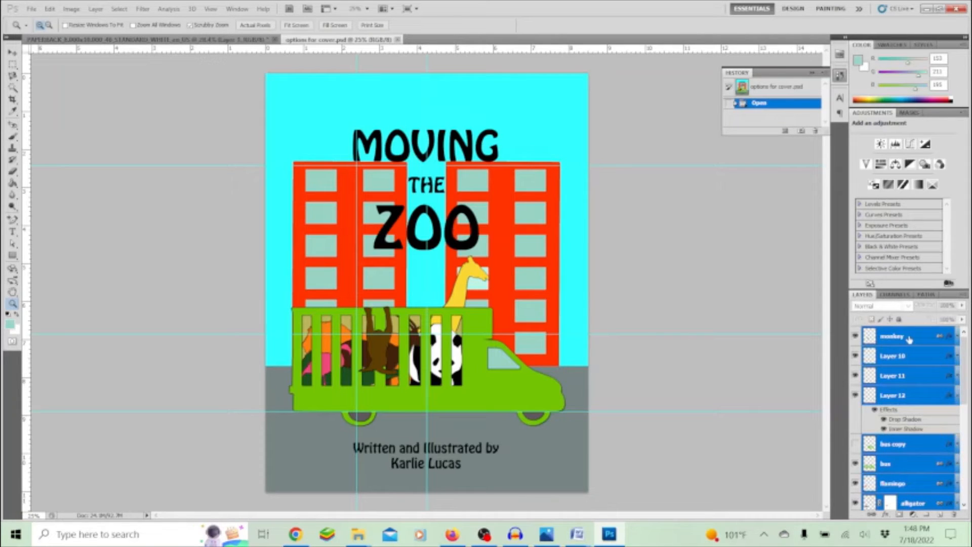
pyautogui.click(12, 52)
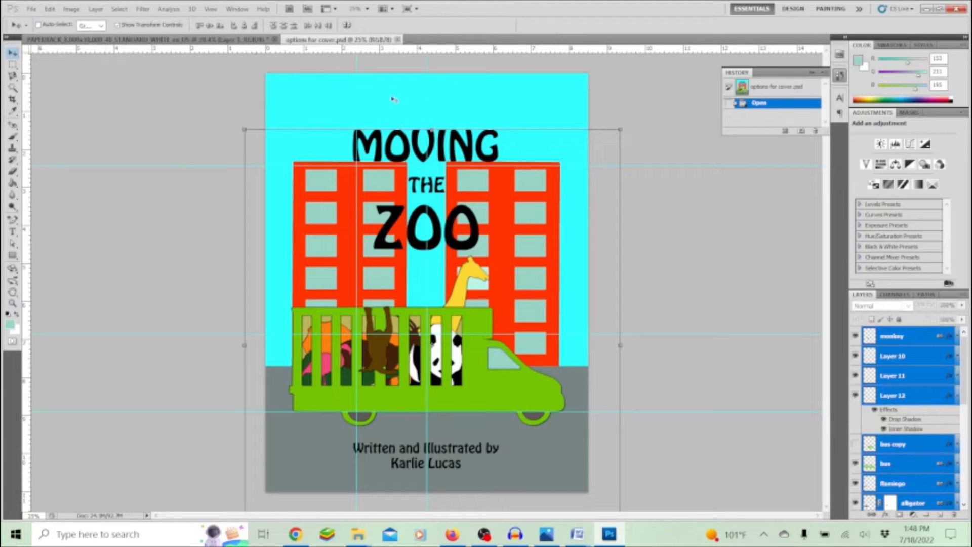
pyautogui.moveTo(26, 101); pyautogui.dragTo(548, 166)
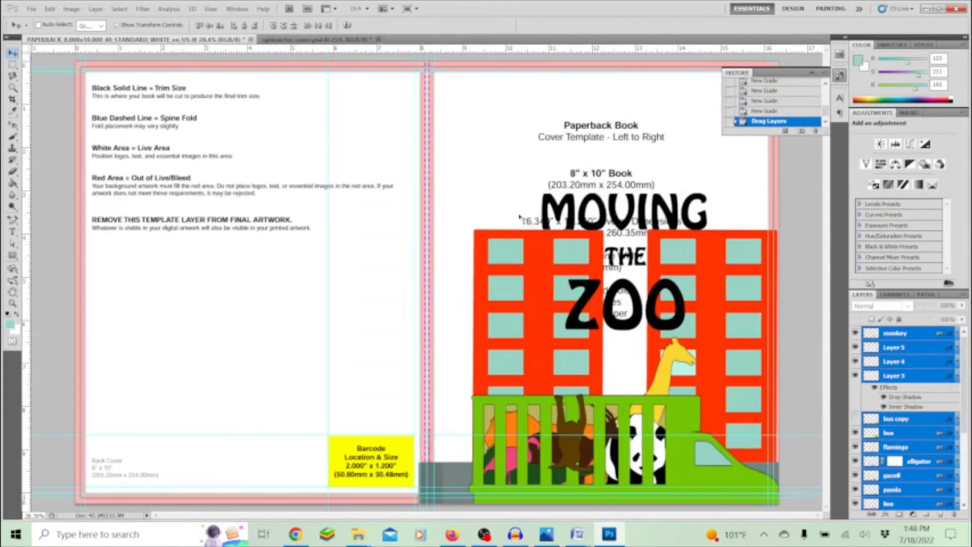
pyautogui.moveTo(529, 221); pyautogui.dragTo(501, 63)
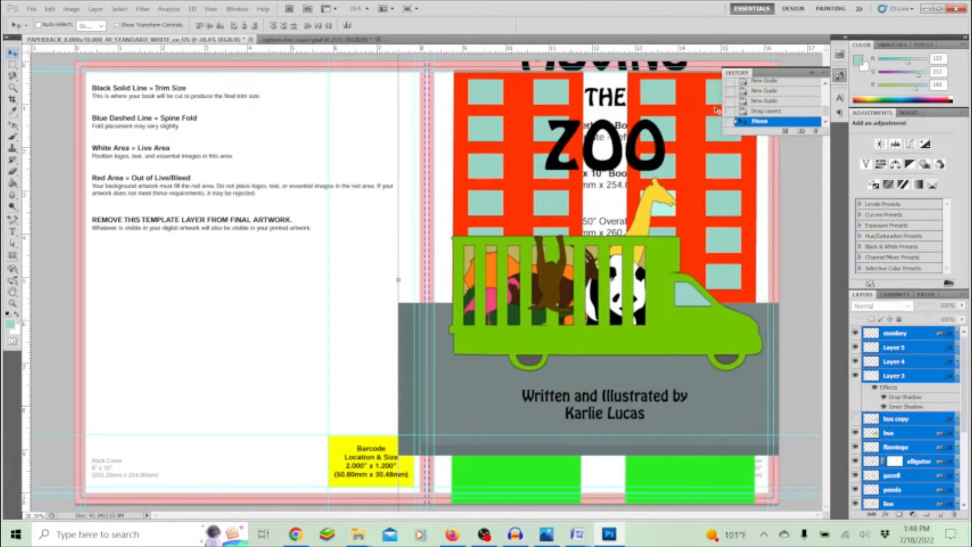
pyautogui.click(769, 111)
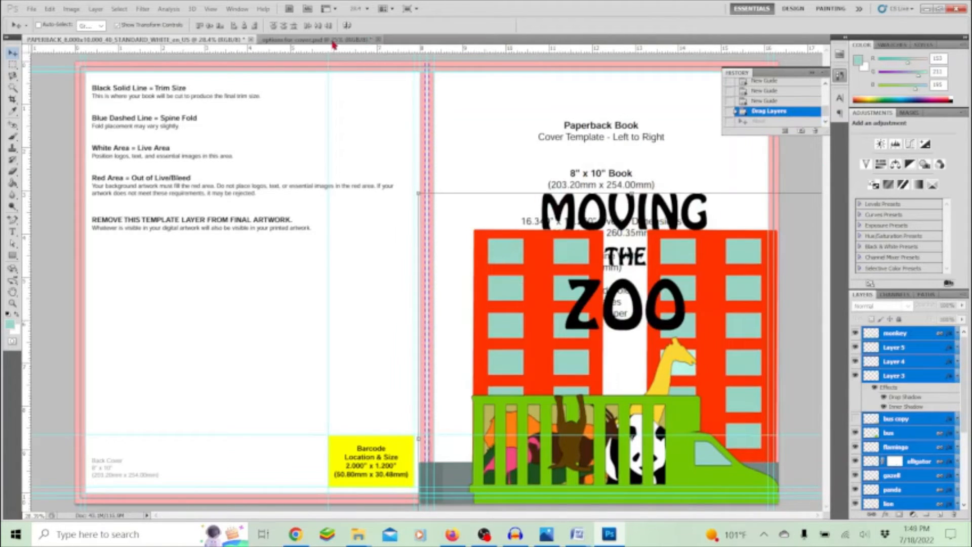
# Step: Copy all artwork layers from monkey through the cyan Layer 9 in options for cover.psd onto the template's front cover
pyautogui.click(333, 40)
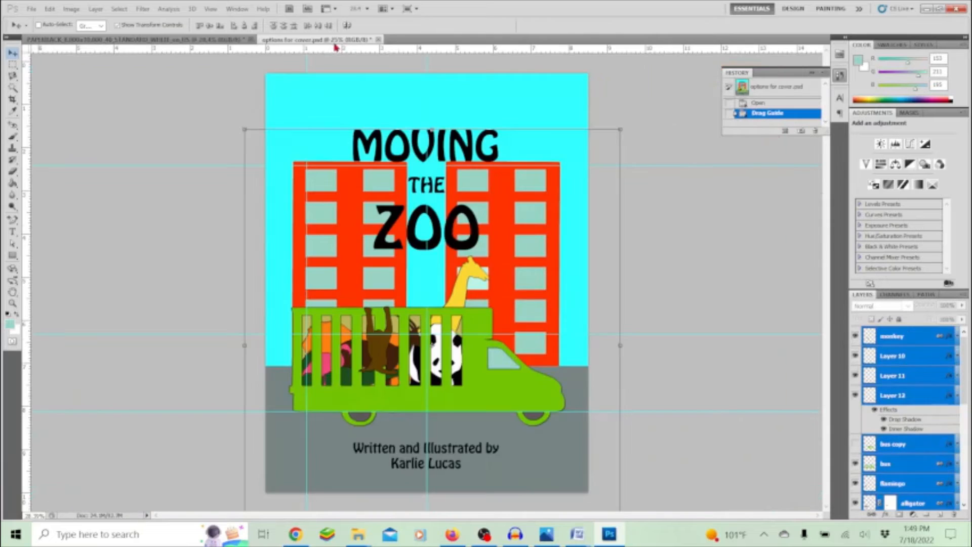
pyautogui.click(904, 334)
pyautogui.scroll(-3, 905, 340)
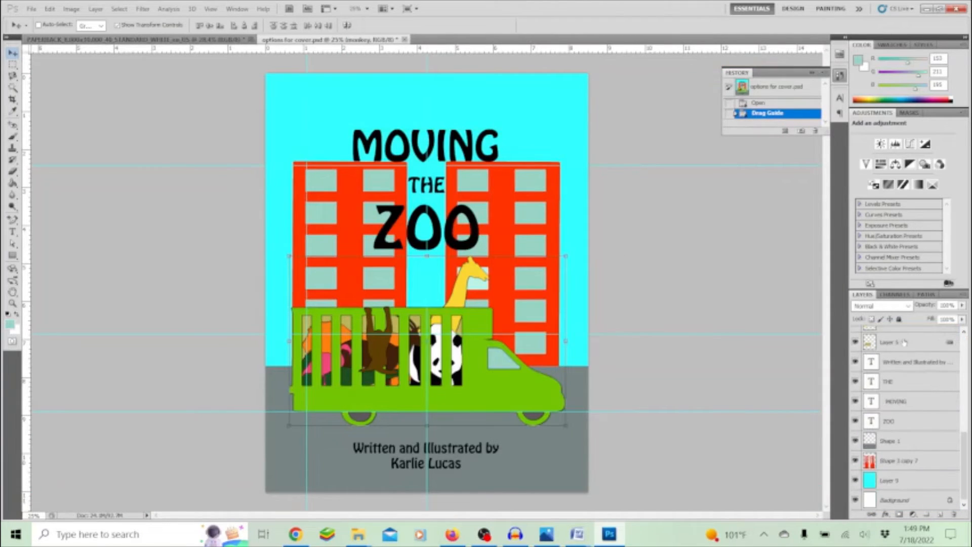
pyautogui.keyDown('shift'); pyautogui.click(922, 482); pyautogui.keyUp('shift')
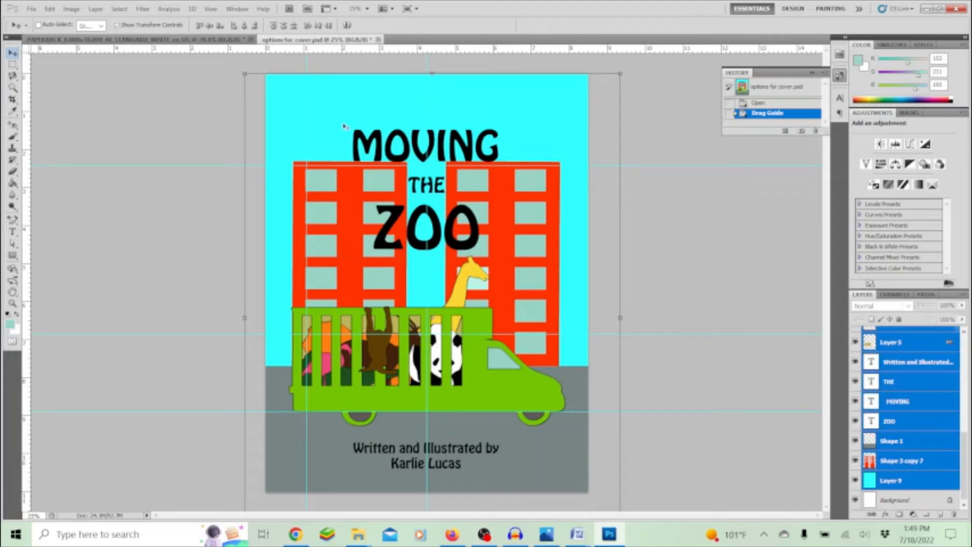
pyautogui.moveTo(343, 127); pyautogui.dragTo(544, 107)
# Step: Nudge the copied artwork upward on the front cover until the author credit sits well inside the lower guides
pyautogui.hotkey('shift', 'Up')
pyautogui.hotkey('shift', 'Up')
pyautogui.hotkey('shift', 'Up')
pyautogui.hotkey('shift', 'Up')
pyautogui.hotkey('shift', 'Up')
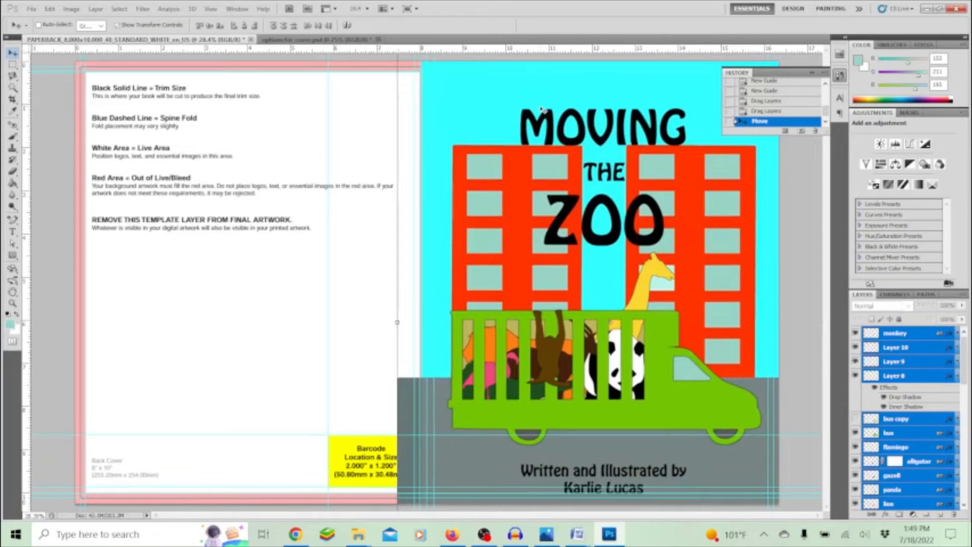
pyautogui.hotkey('shift', 'Up')
pyautogui.hotkey('shift', 'Up')
pyautogui.hotkey('shift', 'Up')
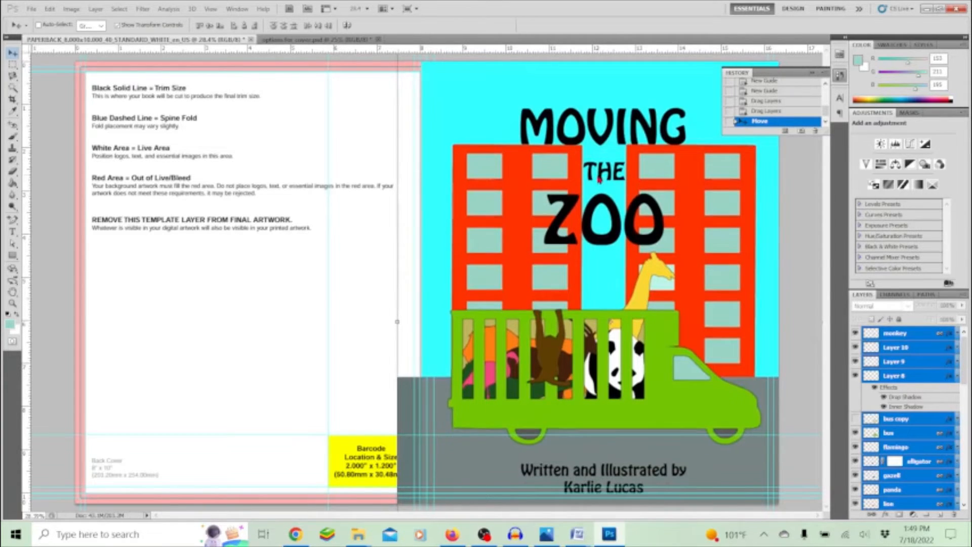
pyautogui.hotkey('shift', 'Up')
pyautogui.hotkey('shift', 'Up')
pyautogui.hotkey('shift', 'Up')
pyautogui.hotkey('shift', 'Up')
pyautogui.hotkey('shift', 'Up')
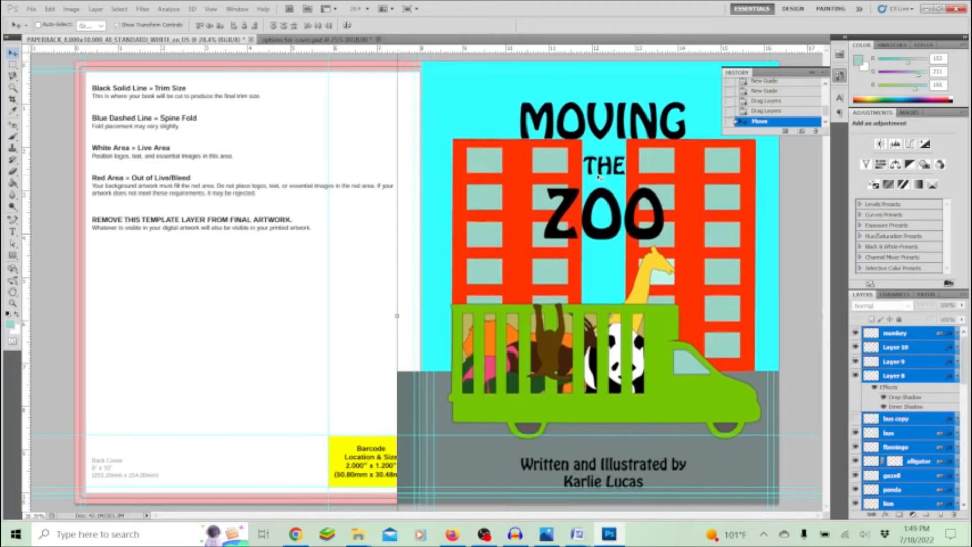
pyautogui.hotkey('shift', 'Up')
pyautogui.hotkey('shift', 'Up')
pyautogui.hotkey('shift', 'Up')
pyautogui.hotkey('shift', 'Up')
pyautogui.hotkey('shift', 'Up')
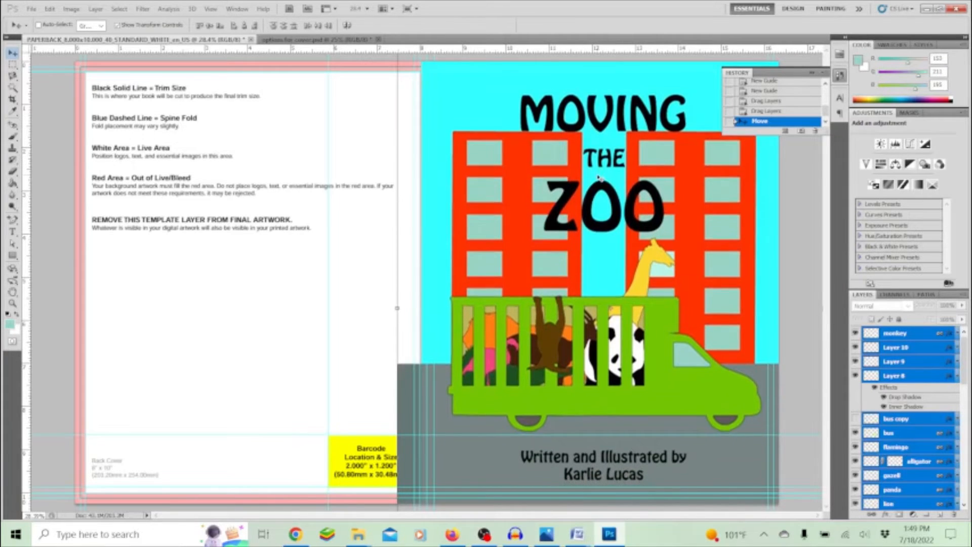
pyautogui.hotkey('shift', 'Up')
pyautogui.hotkey('shift', 'Up')
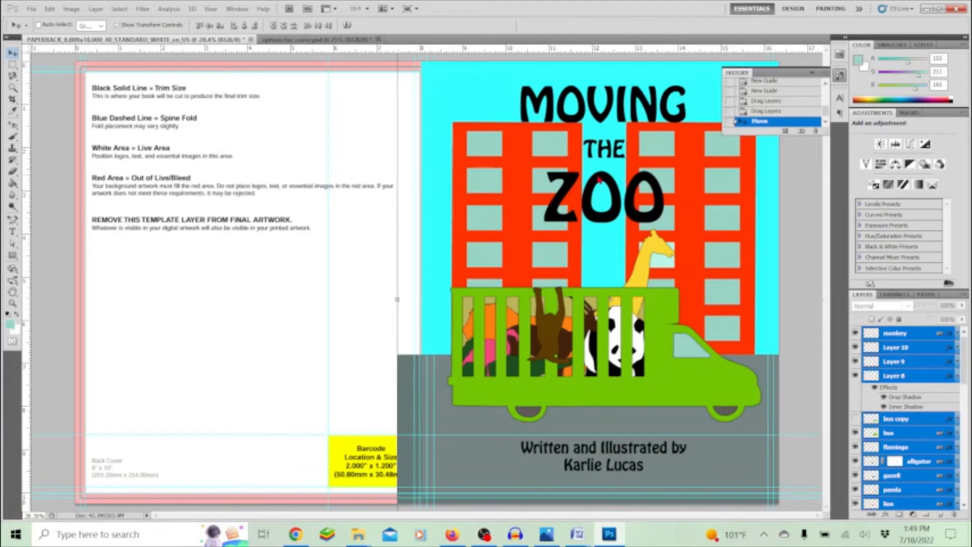
pyautogui.hotkey('shift', 'Down')
pyautogui.hotkey('shift', 'Down')
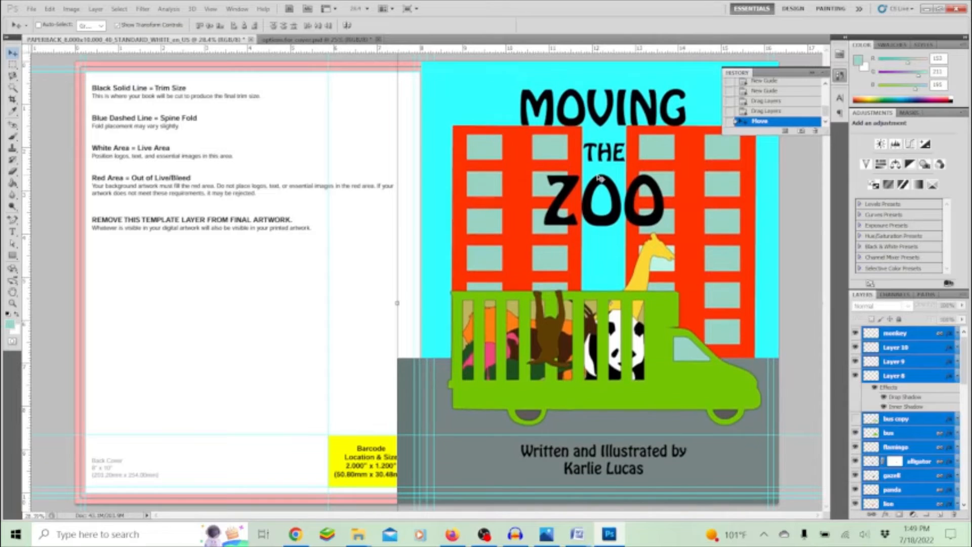
# Step: Adjust the upper horizontal guide and nudge the copied artwork slightly downward on the front cover
pyautogui.hotkey('shift', 'Down')
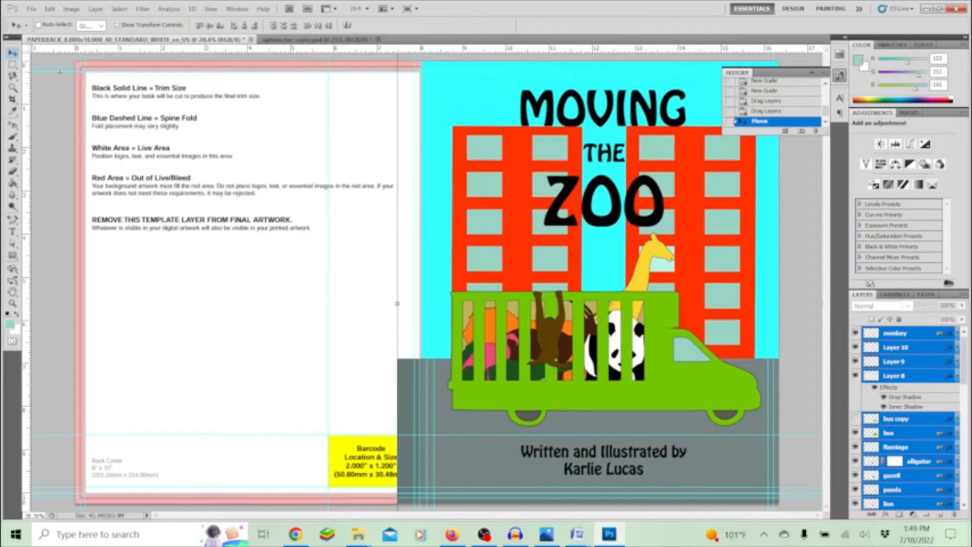
pyautogui.moveTo(60, 72); pyautogui.dragTo(175, 62)
pyautogui.press('Down')
pyautogui.press('Down')
pyautogui.press('Down')
pyautogui.press('Down')
pyautogui.press('Down')
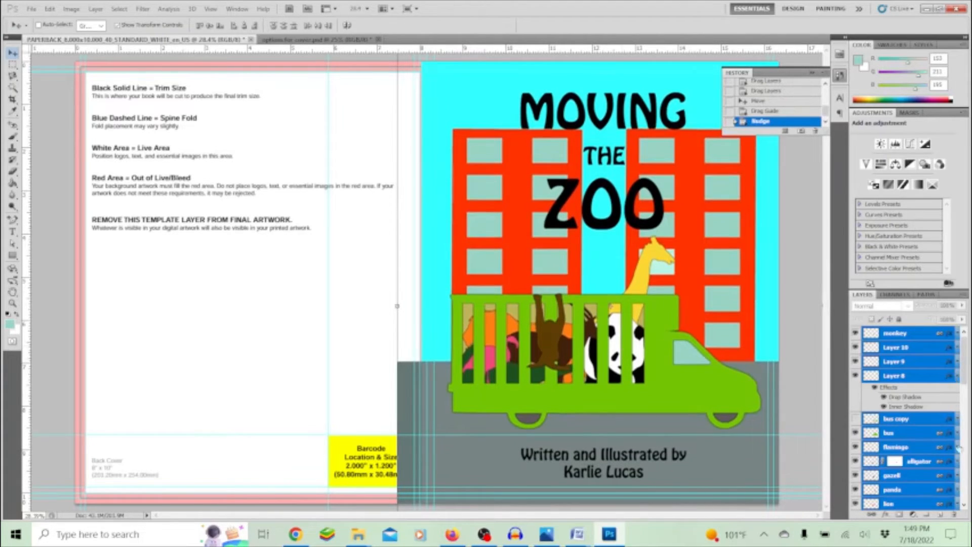
# Step: Stretch the gray Shape 1 layer leftward across the spine and back cover to the outer bleed edge
pyautogui.scroll(-3, 940, 430)
pyautogui.scroll(-3, 939, 429)
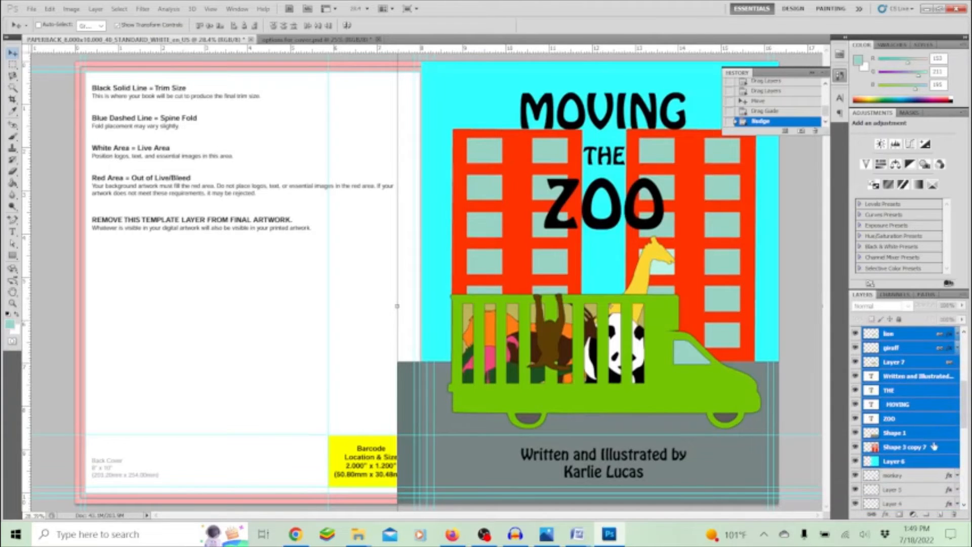
pyautogui.click(908, 433)
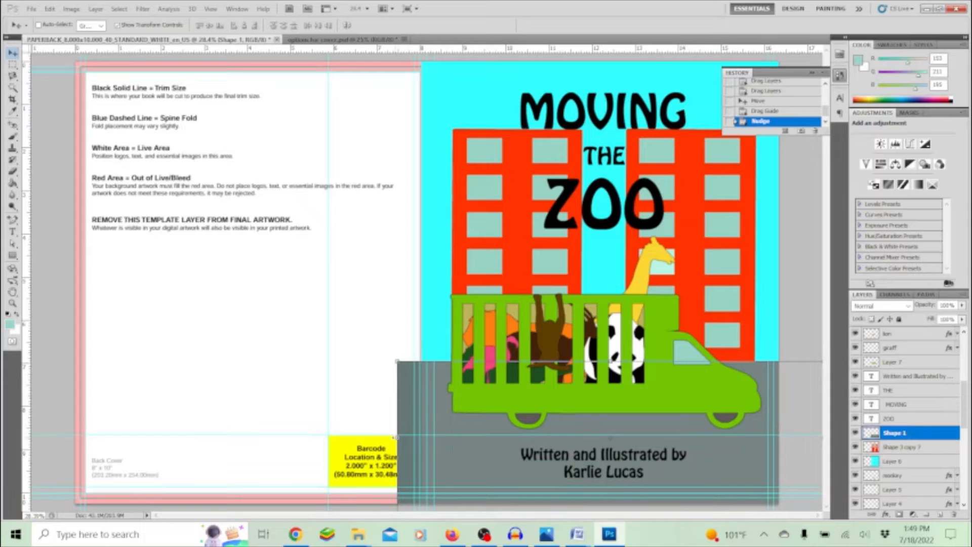
pyautogui.hotkey('ctrl', 't')
pyautogui.moveTo(398, 437); pyautogui.dragTo(70, 419)
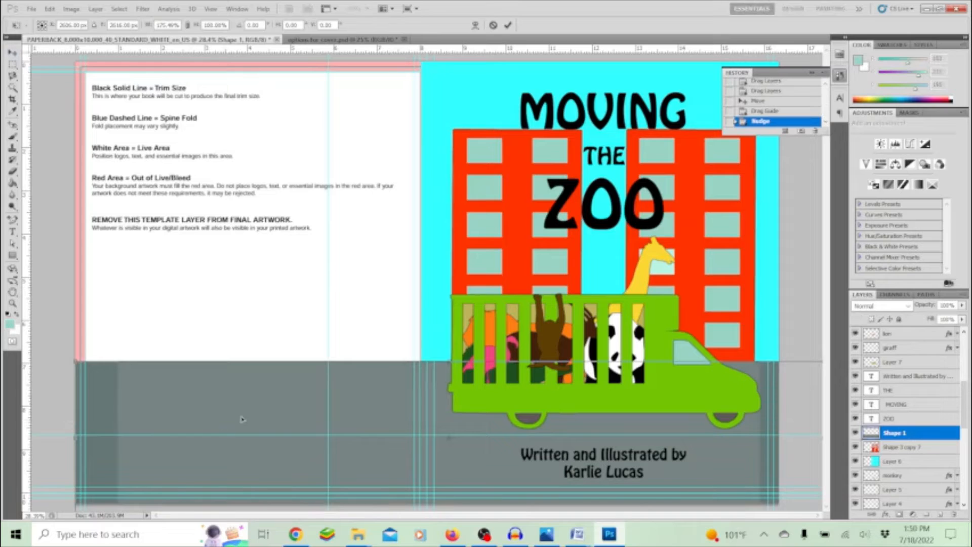
pyautogui.click(507, 24)
# Step: Stretch the cyan Layer 6 background leftward past the back cover's outer edge
pyautogui.click(896, 460)
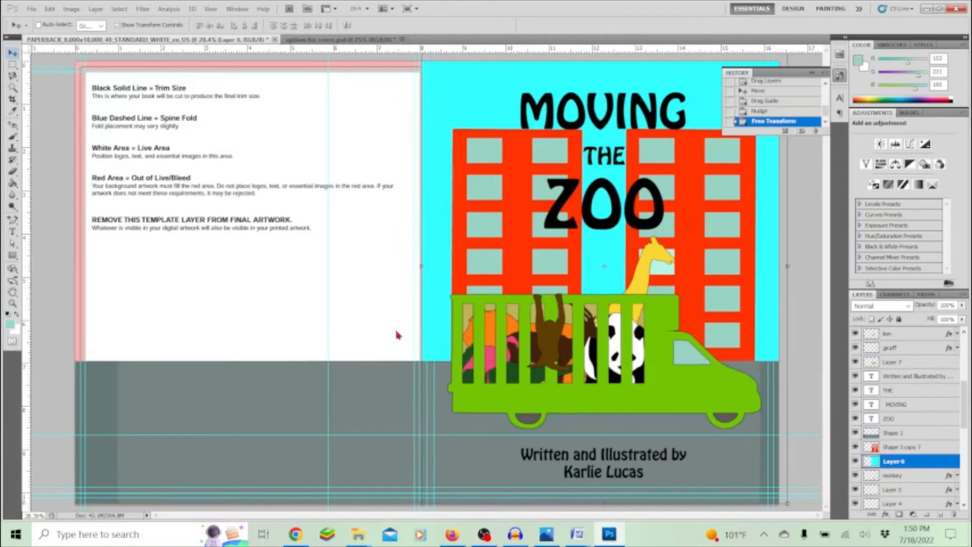
pyautogui.moveTo(422, 266); pyautogui.dragTo(54, 266)
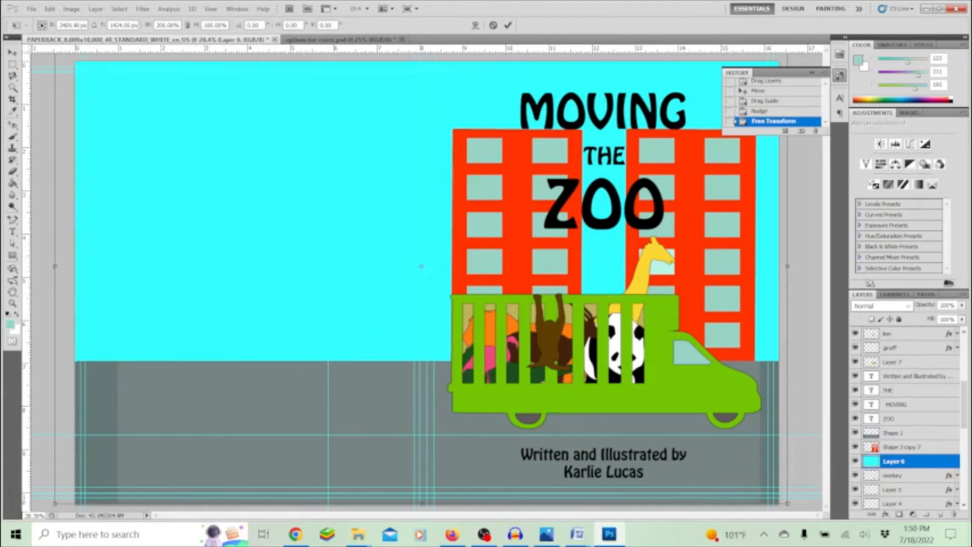
pyautogui.click(508, 26)
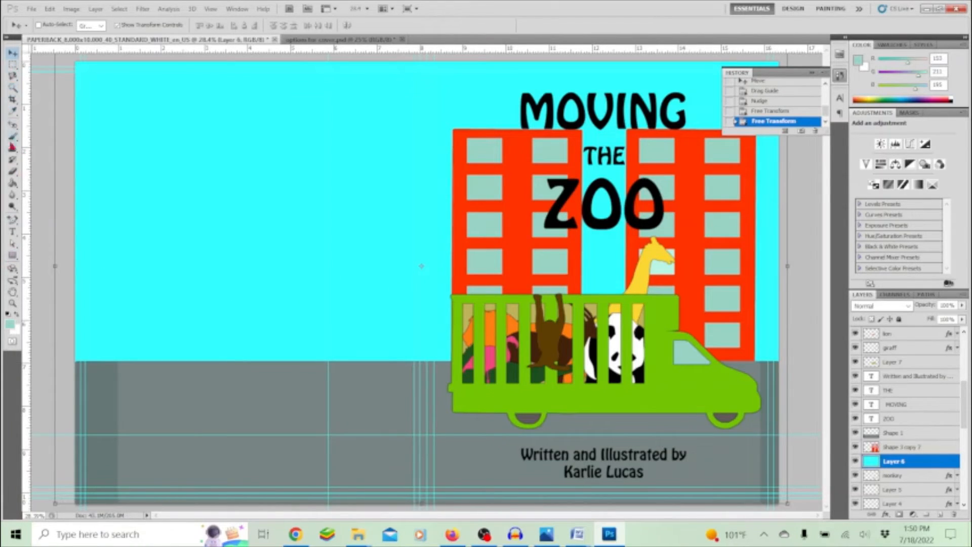
# Step: Create a text box about 7 x 3.4 in on the upper back cover and fill it with the blurb copied from Word's MOVING THE ZOO info page
pyautogui.click(12, 233)
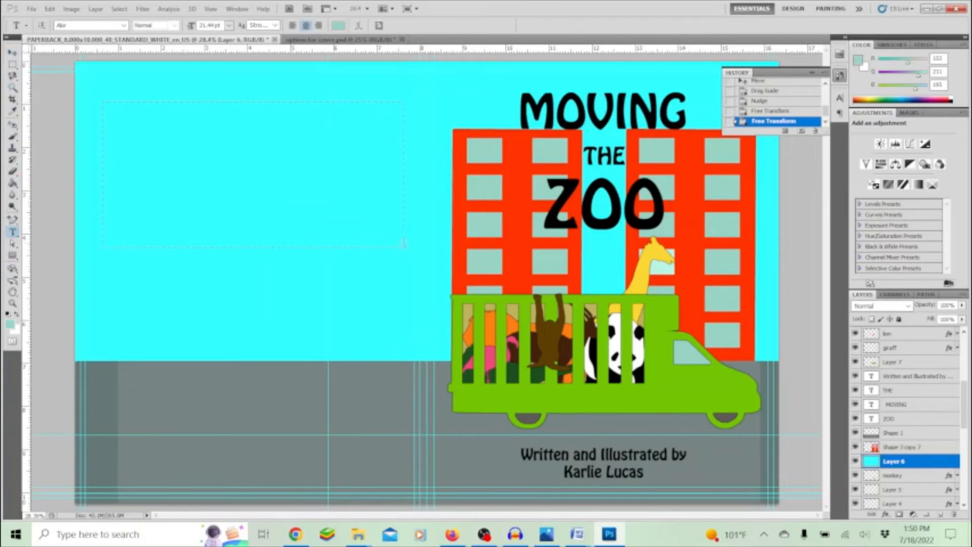
pyautogui.moveTo(405, 246); pyautogui.dragTo(406, 247)
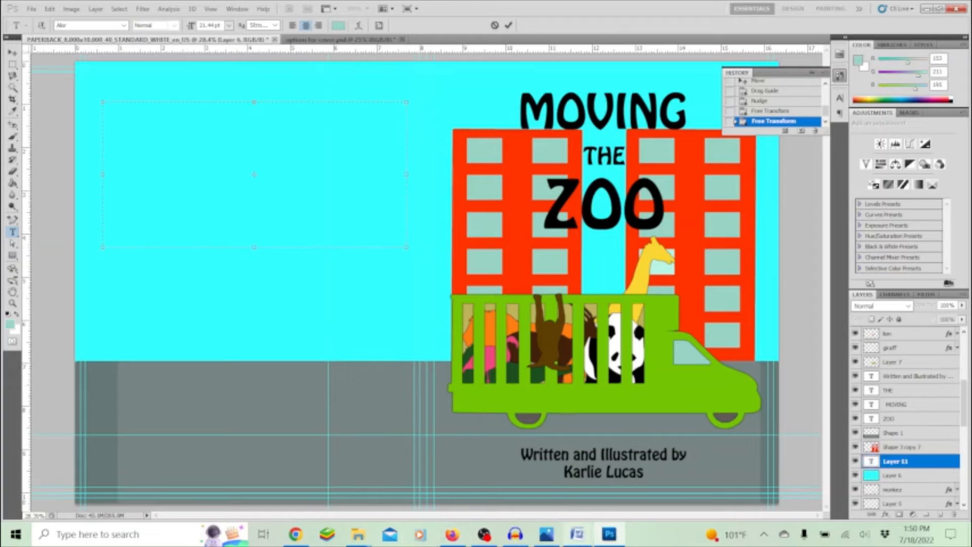
pyautogui.moveTo(577, 538)
pyautogui.click(520, 488)
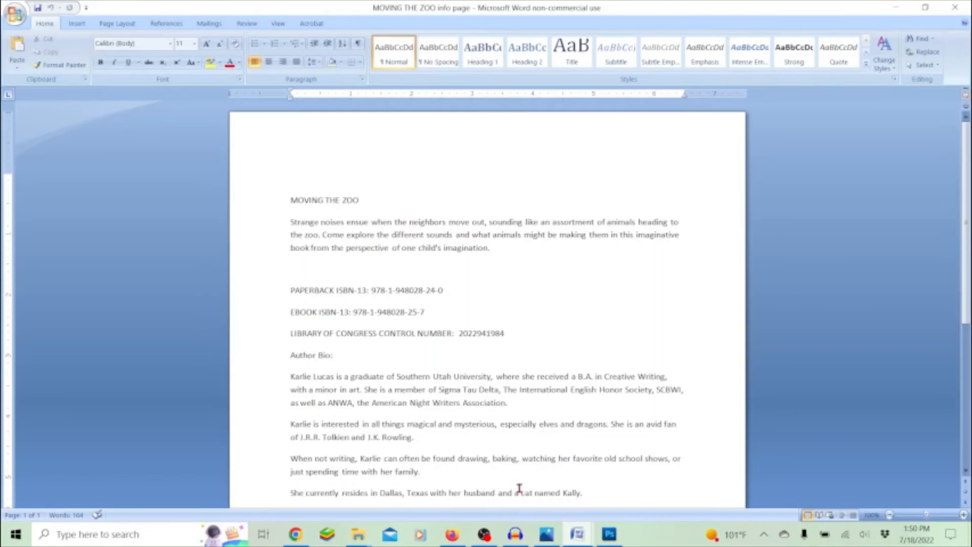
pyautogui.moveTo(503, 248); pyautogui.dragTo(304, 223)
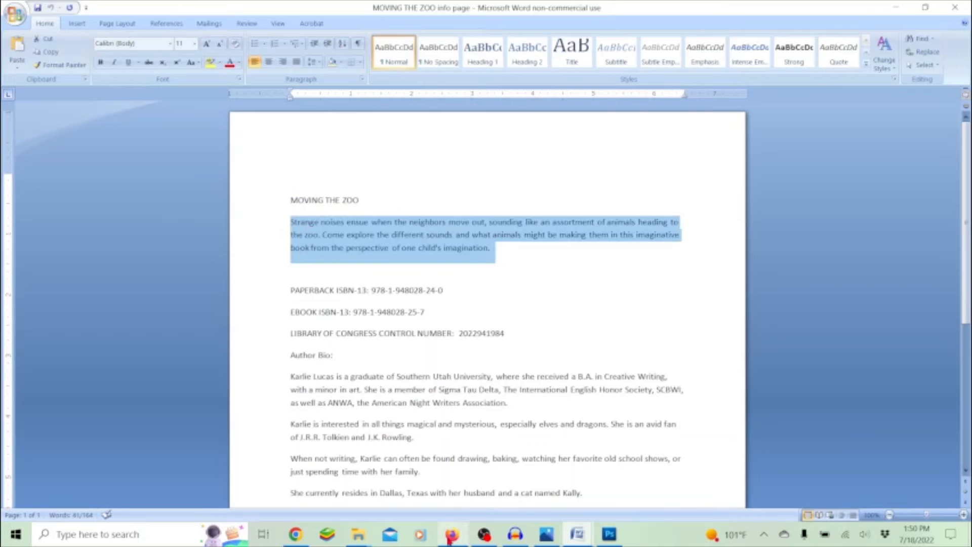
pyautogui.click(609, 534)
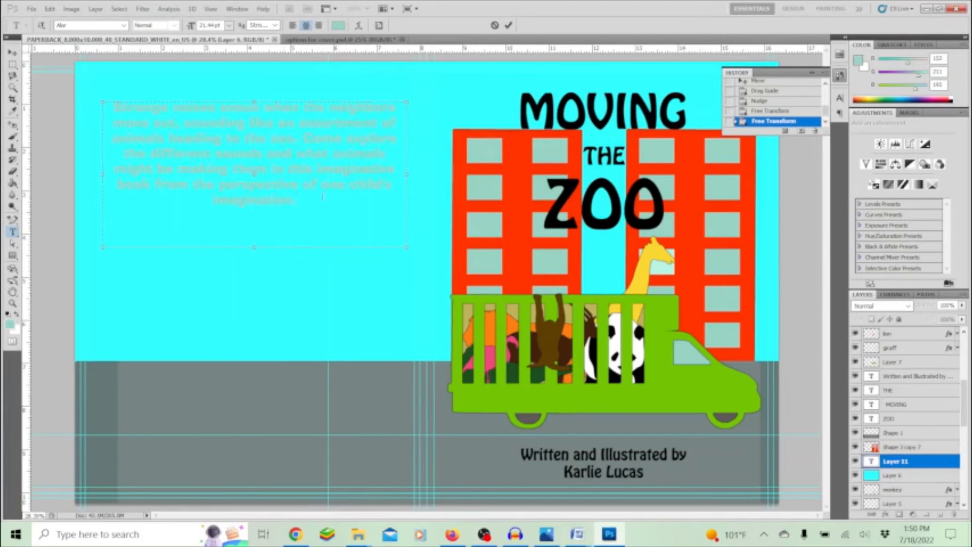
# Step: Recolor the whole back cover blurb black and commit the text
pyautogui.moveTo(294, 200); pyautogui.dragTo(112, 106)
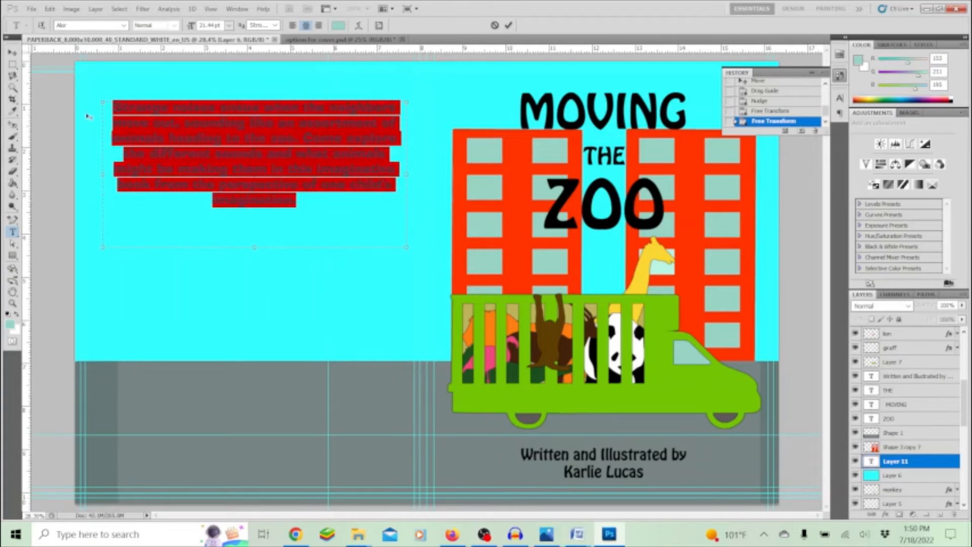
pyautogui.click(7, 315)
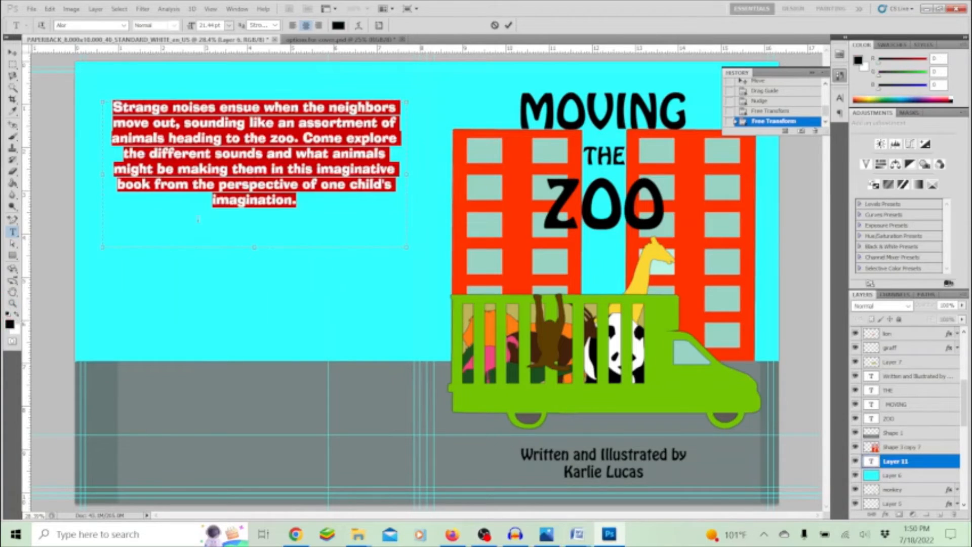
pyautogui.click(282, 152)
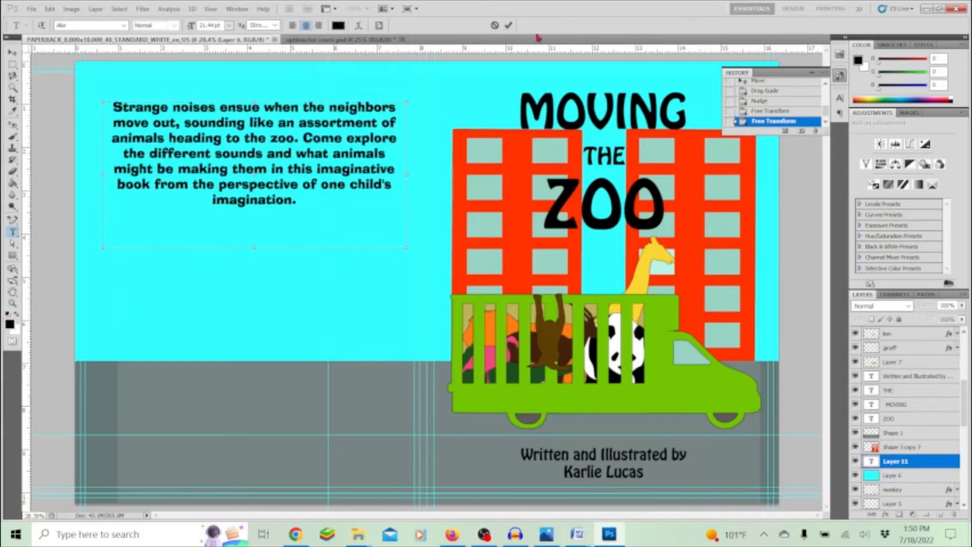
pyautogui.click(508, 25)
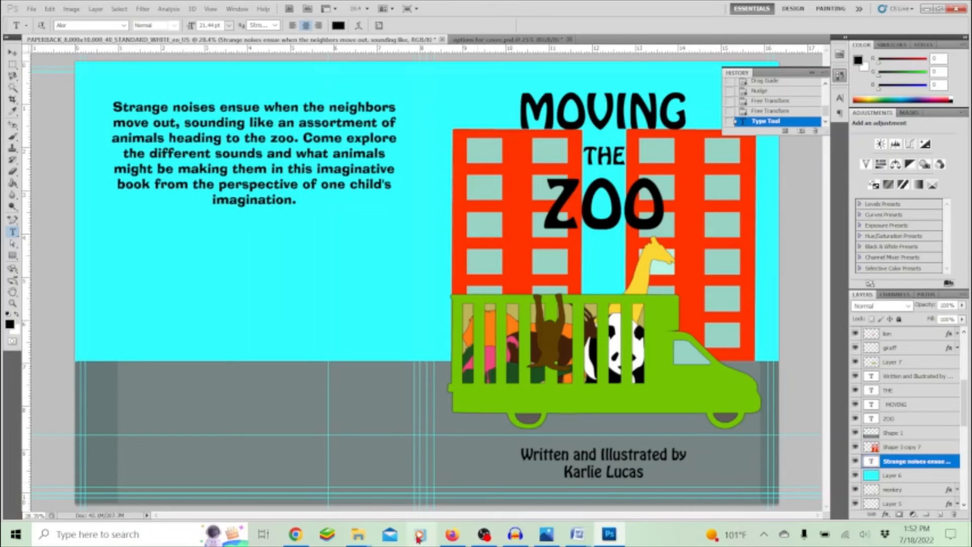
# Step: Review the cover dimensions and the spine and barcode diagram in the KDP Cover Calculator in Firefox, and return to Photoshop
pyautogui.click(452, 534)
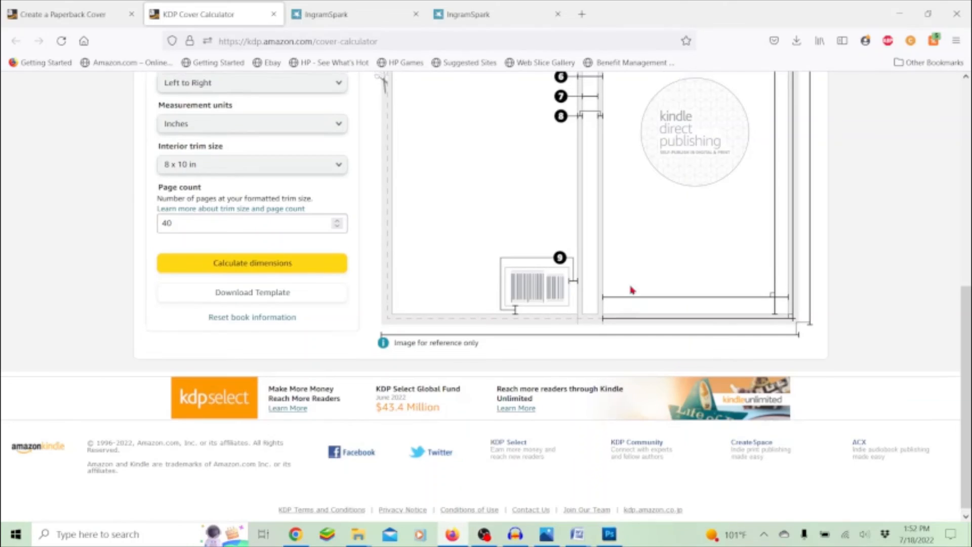
pyautogui.scroll(3, 631, 287)
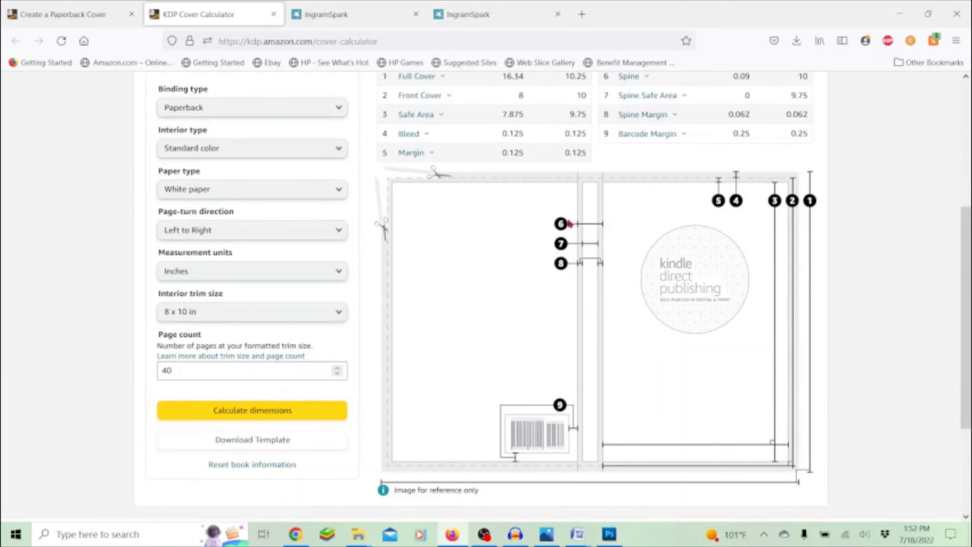
pyautogui.scroll(2, 568, 275)
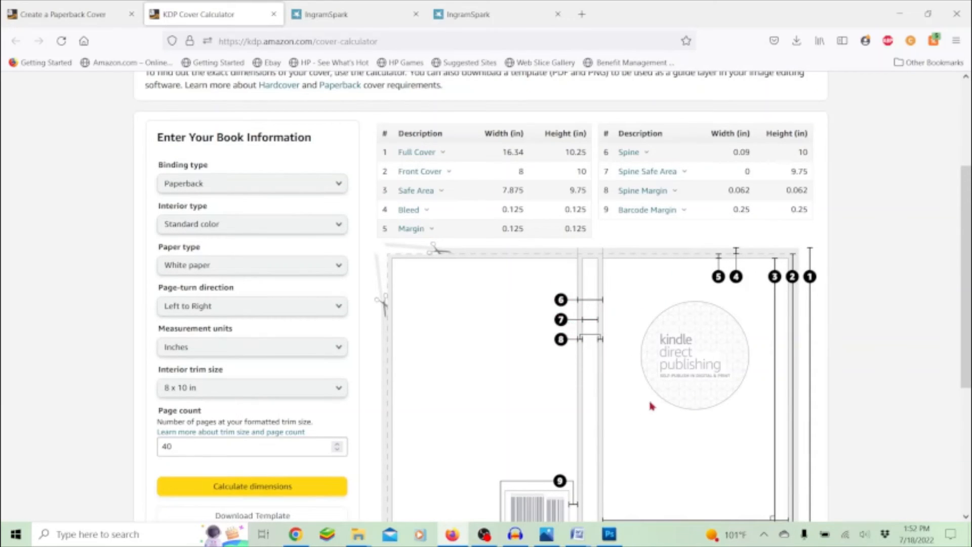
pyautogui.scroll(-2, 656, 405)
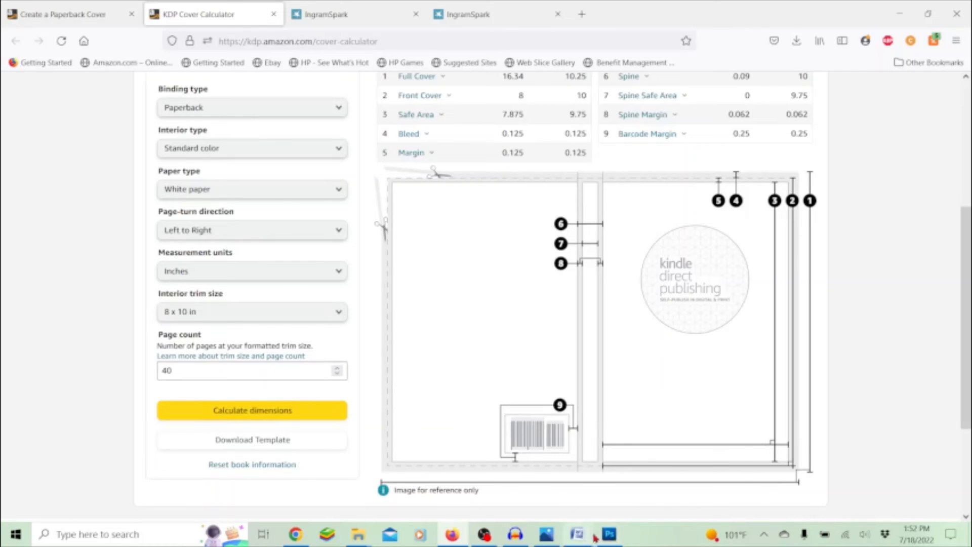
pyautogui.click(609, 534)
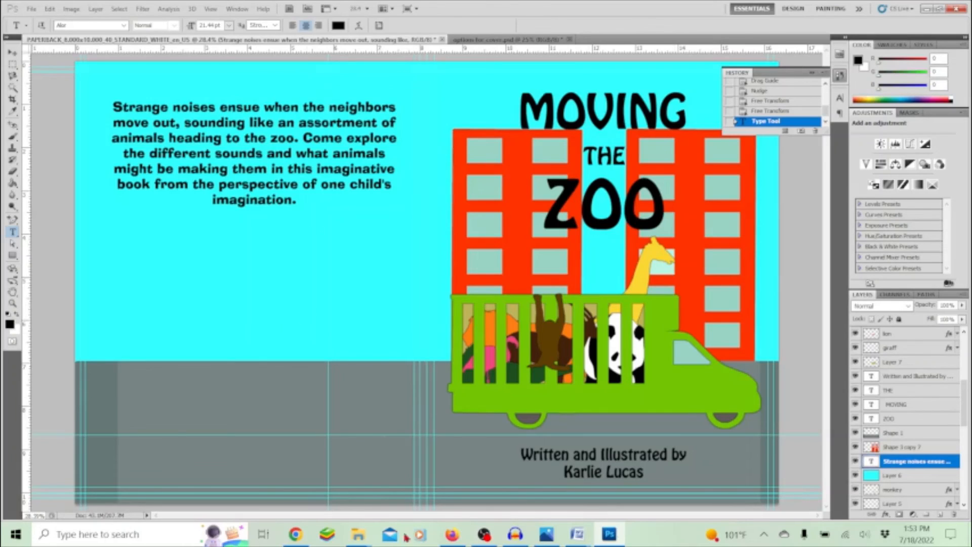
# Step: Set the binding type to Hardcover in Firefox's KDP Cover Calculator, and return to the cover in Photoshop
pyautogui.click(453, 538)
pyautogui.scroll(1, 371, 341)
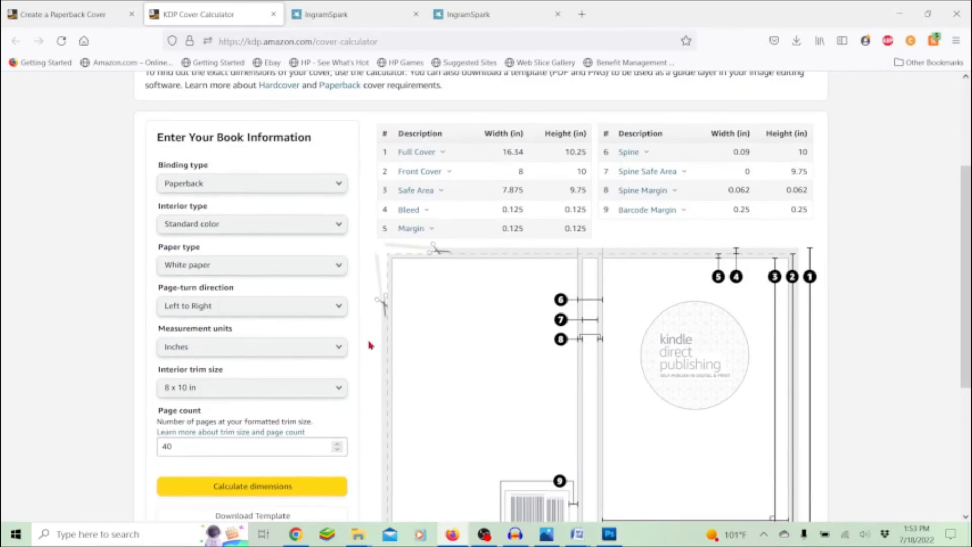
pyautogui.click(287, 185)
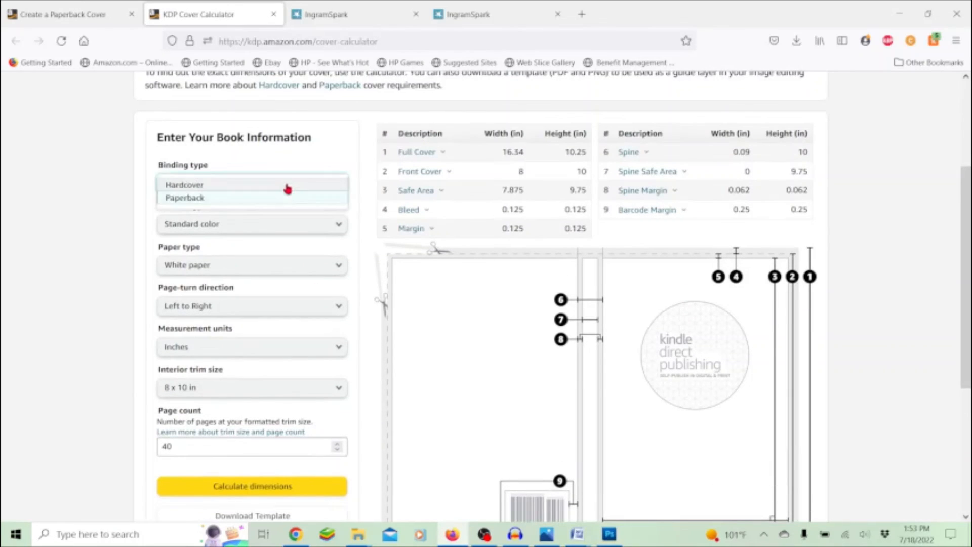
pyautogui.click(286, 185)
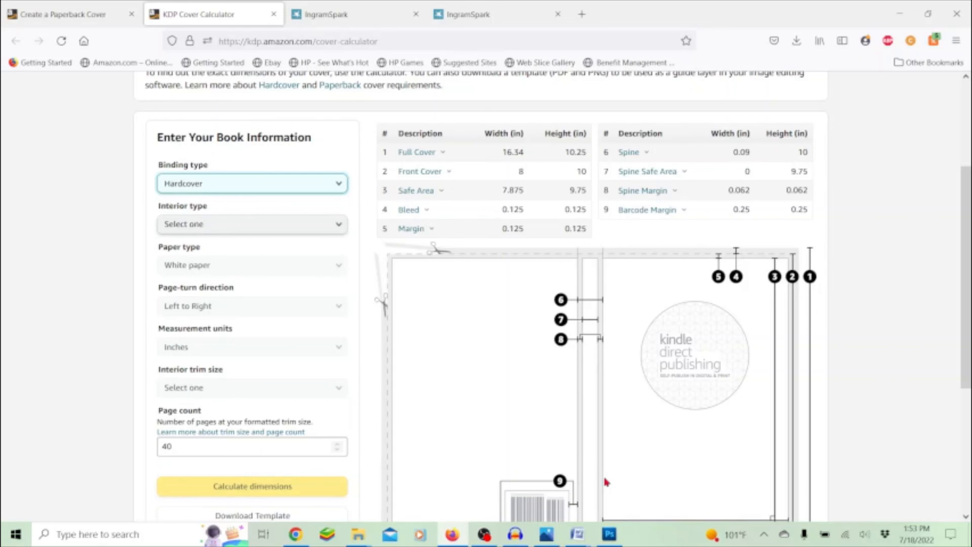
pyautogui.click(612, 536)
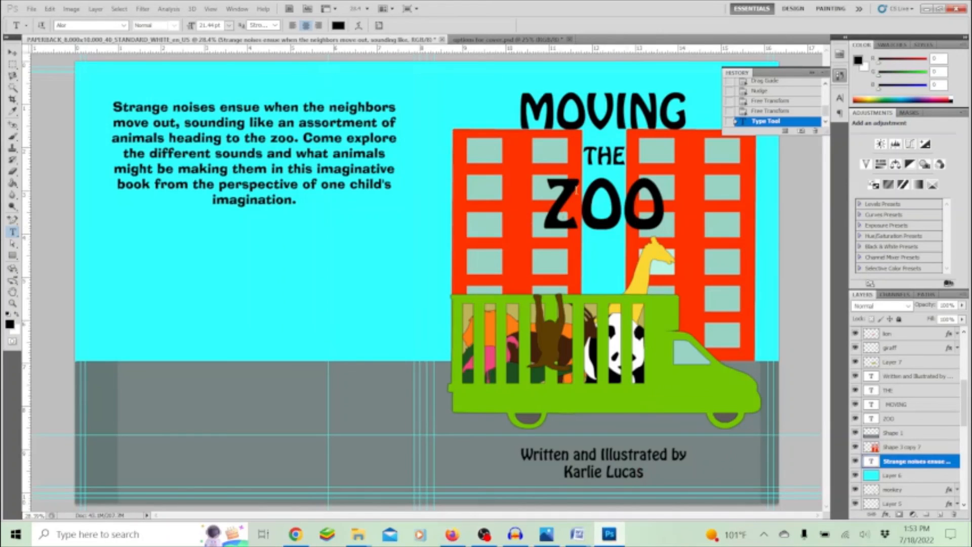